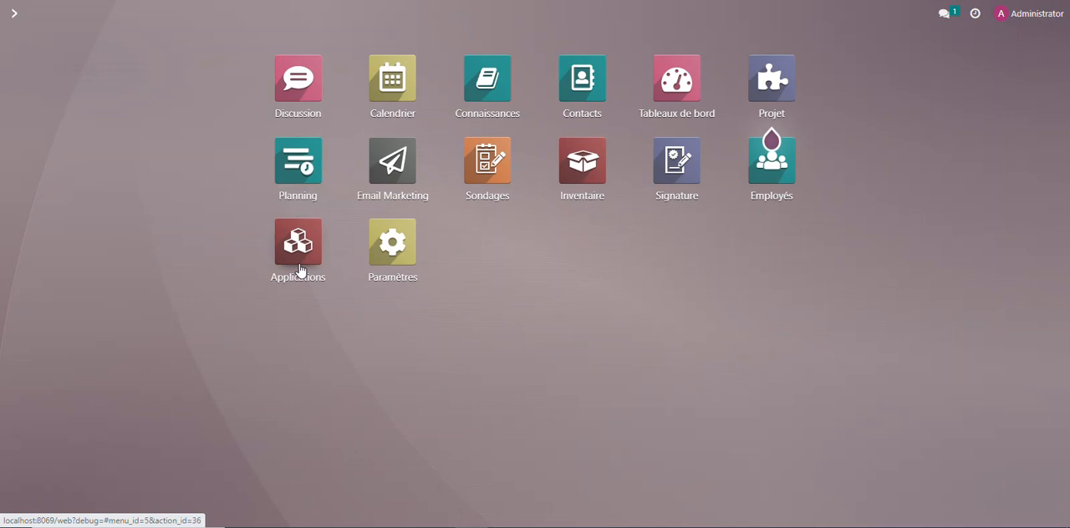
Look through the catalogue of available applications down to the end of the list, and return to the home screen
left_click(299, 250)
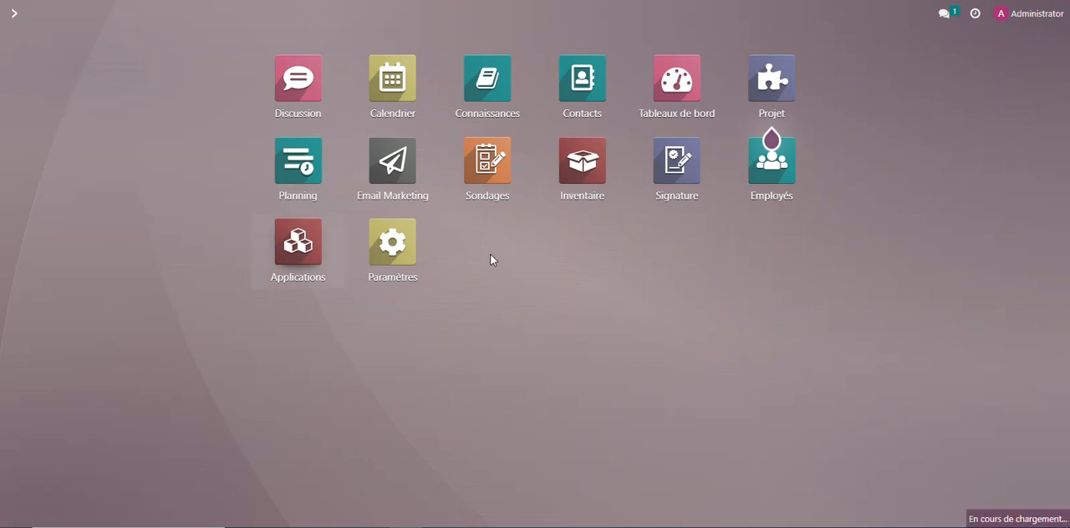
scroll(492, 230, "down", 10)
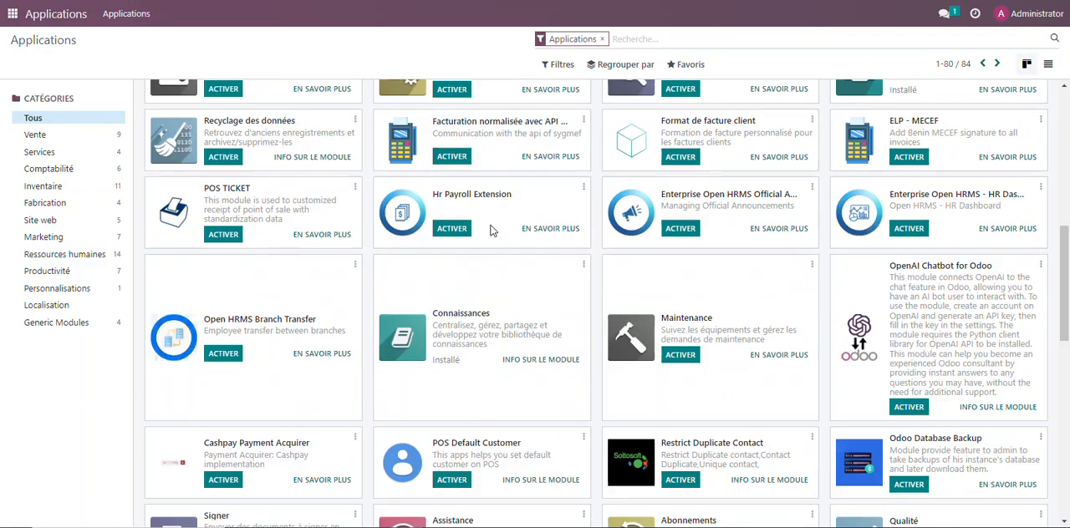
scroll(491, 226, "down", 5)
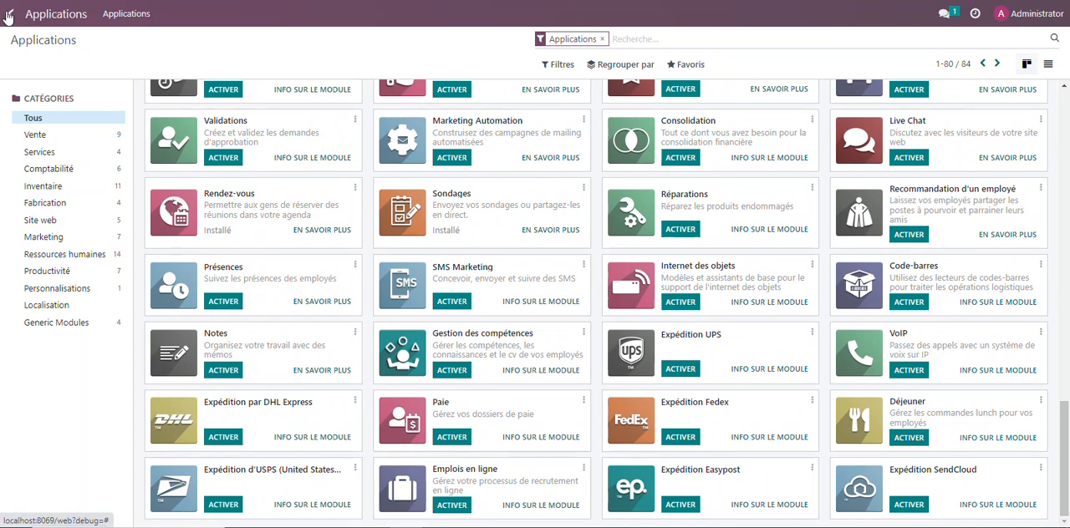
left_click(12, 13)
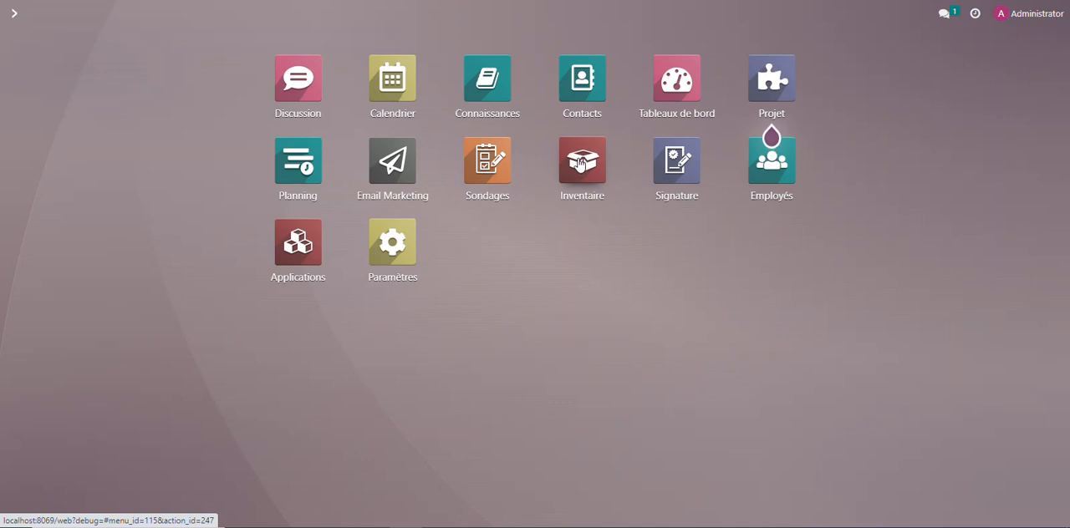
Open the Inventaire application and display its stock overview with the Réceptions, Livraisons and Retours operations
left_click(580, 164)
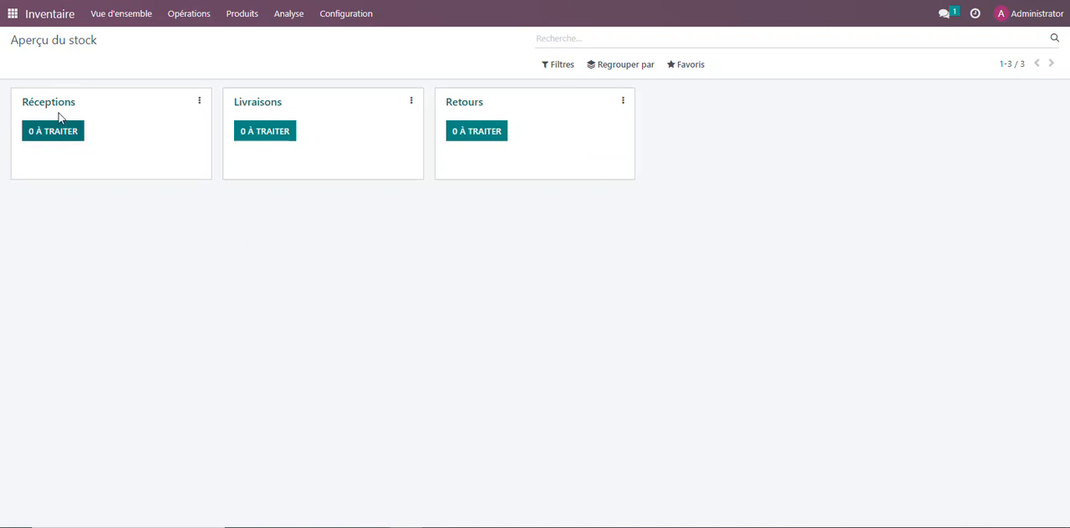
left_click(12, 14)
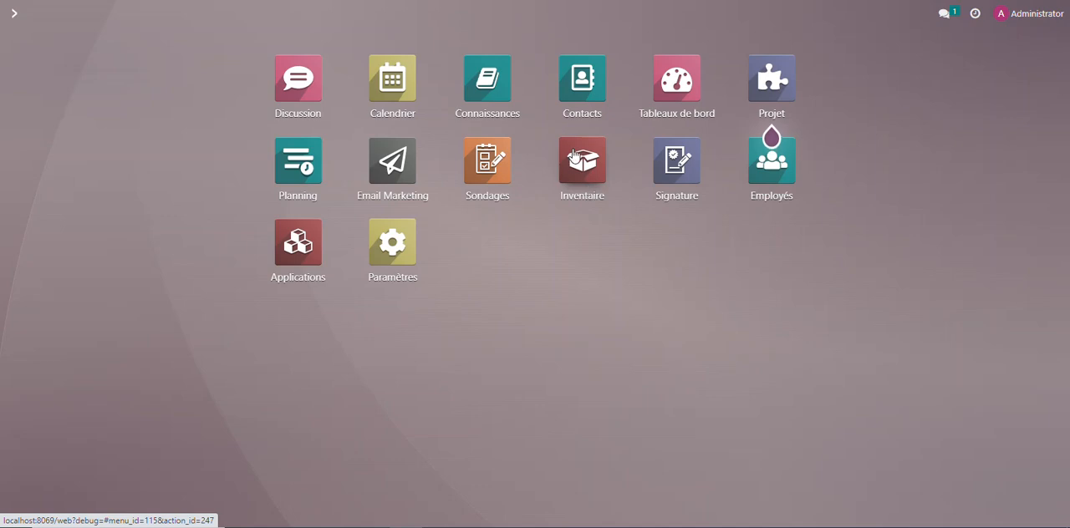
left_click(583, 163)
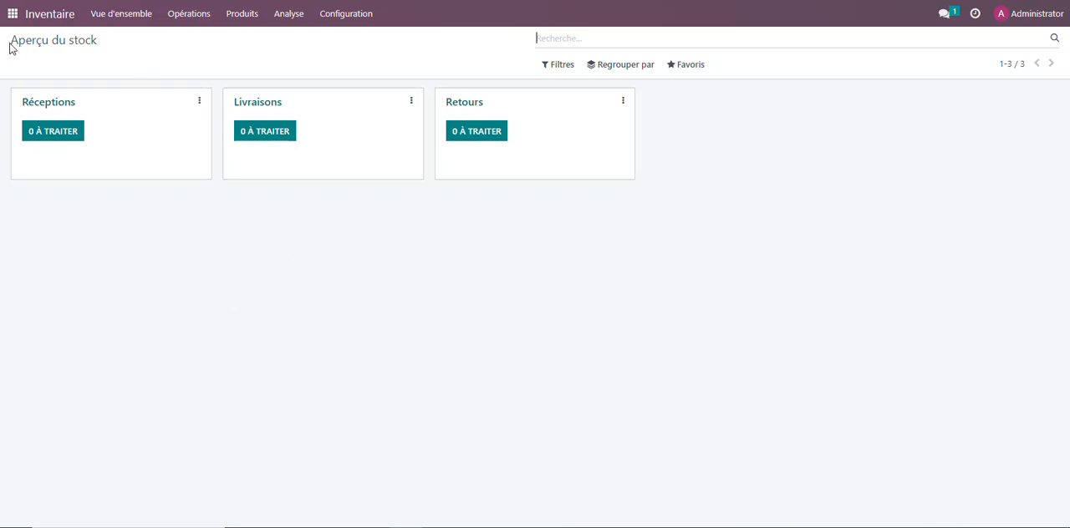
left_click_drag(10, 46, 113, 52)
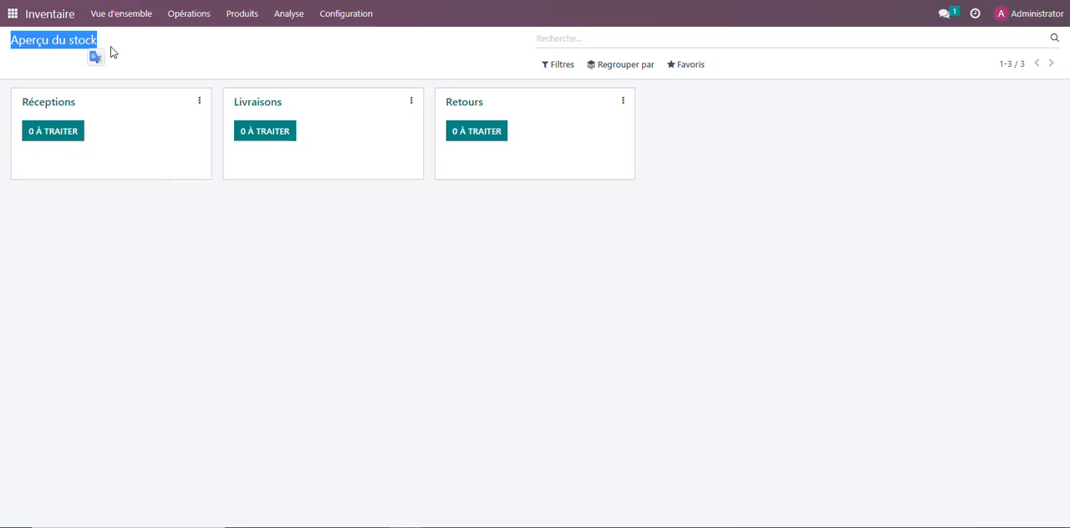
left_click(118, 229)
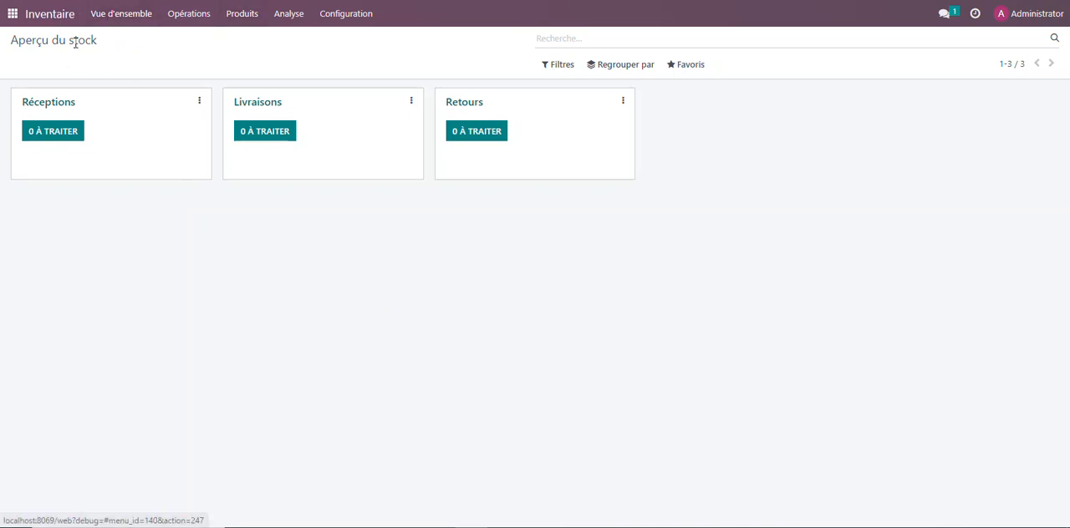
left_click(121, 15)
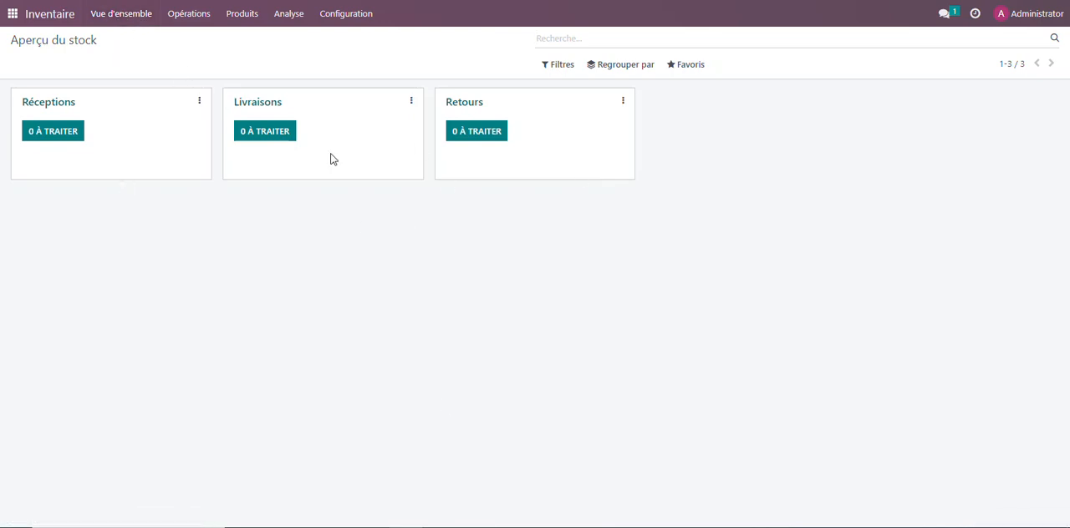
left_click(195, 26)
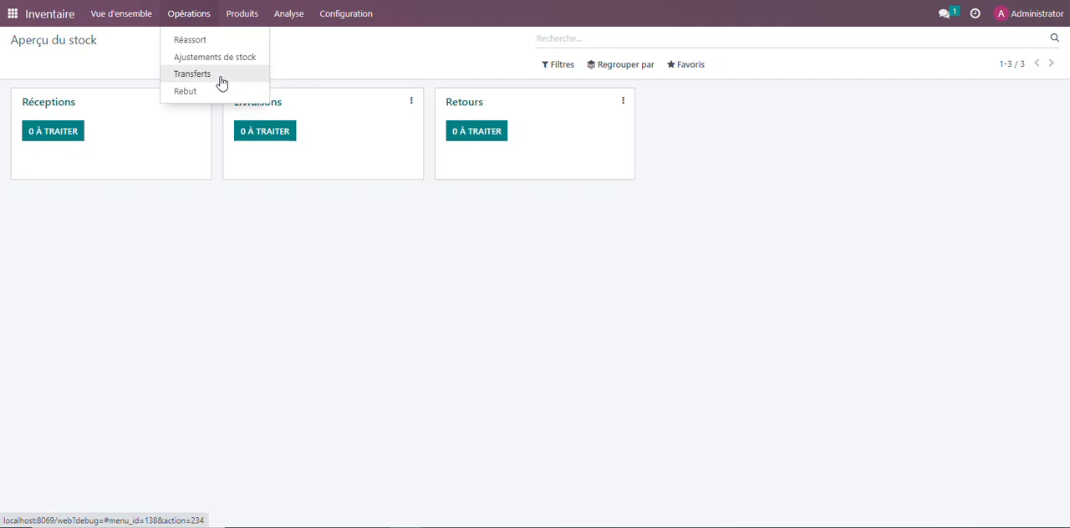
mouse_move(246, 20)
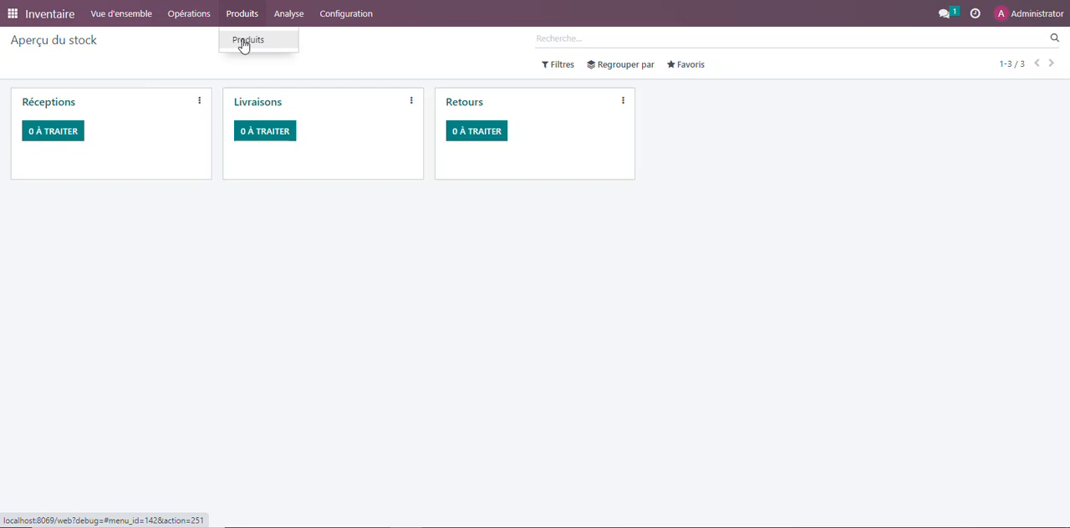
mouse_move(282, 19)
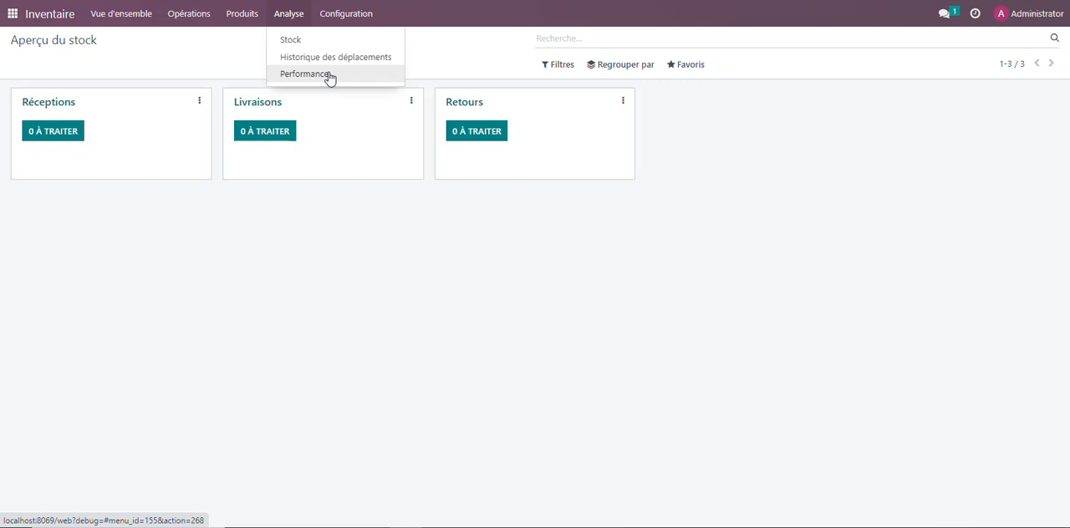
Examine the Inventaire settings page, from operations, barcode and shipping options through to products, traceability and warehouse
left_click(349, 18)
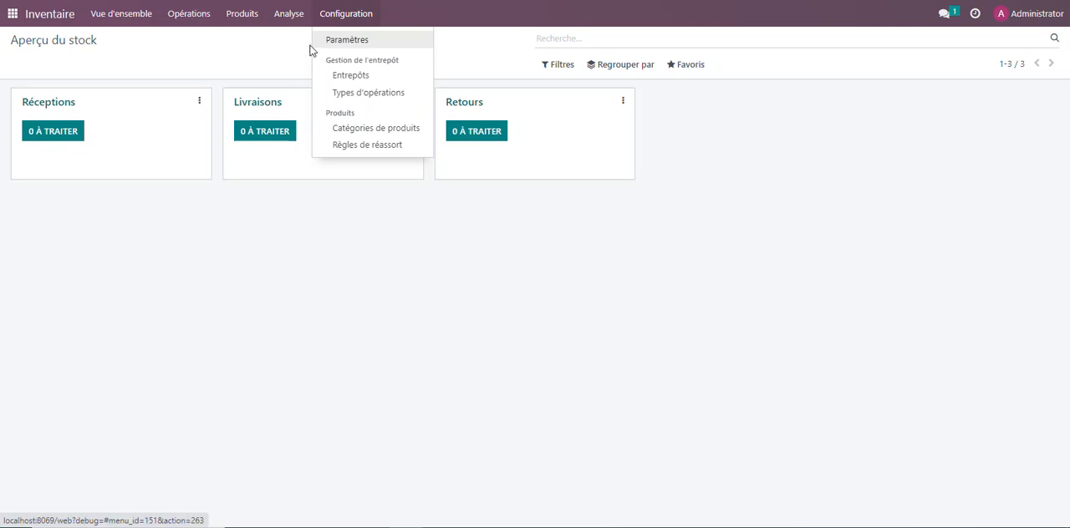
left_click(358, 41)
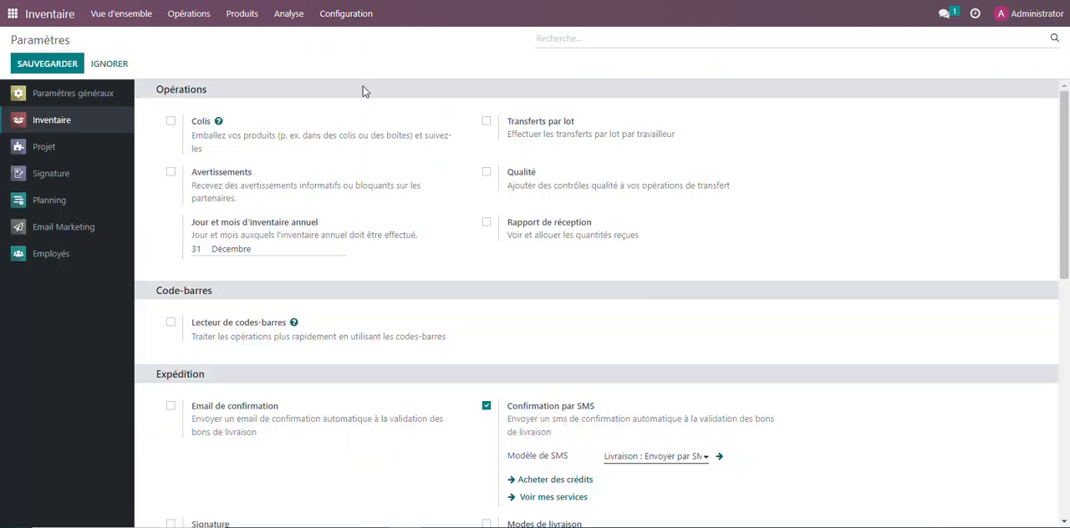
scroll(401, 149, "down", 3)
scroll(401, 149, "down", 2)
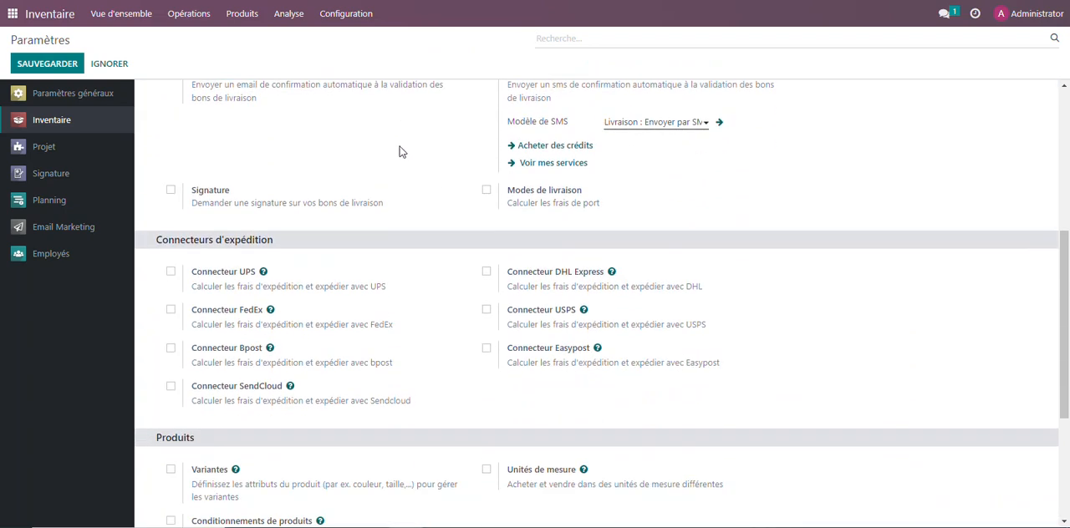
scroll(297, 280, "down", 3)
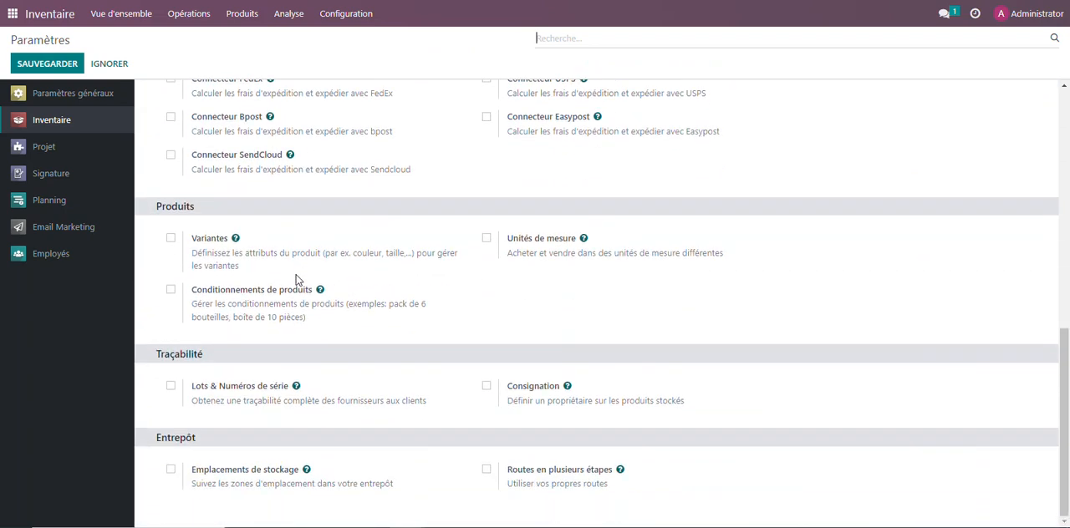
scroll(297, 280, "up", 8)
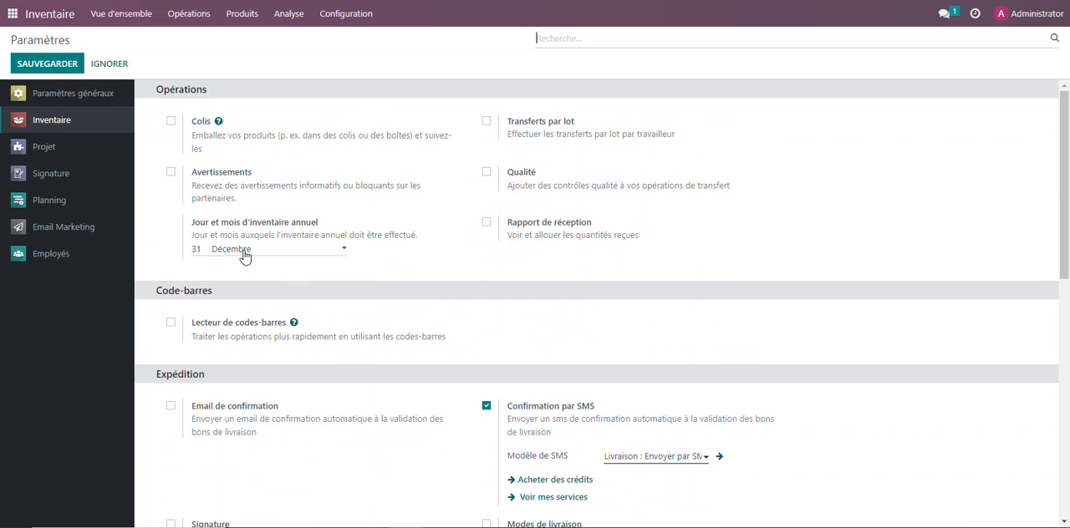
scroll(338, 276, "down", 1)
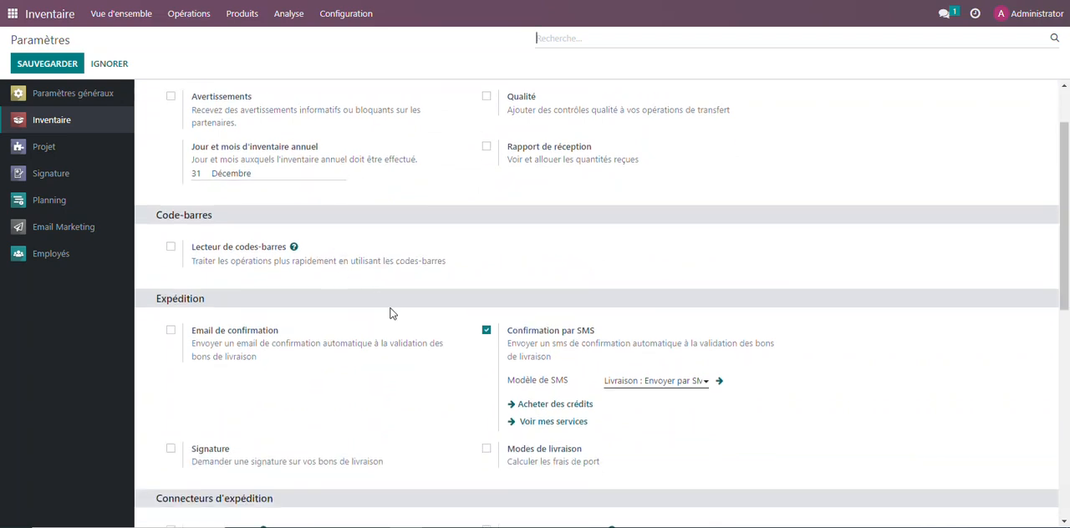
scroll(390, 314, "down", 3)
scroll(390, 314, "down", 2)
scroll(387, 316, "up", 1)
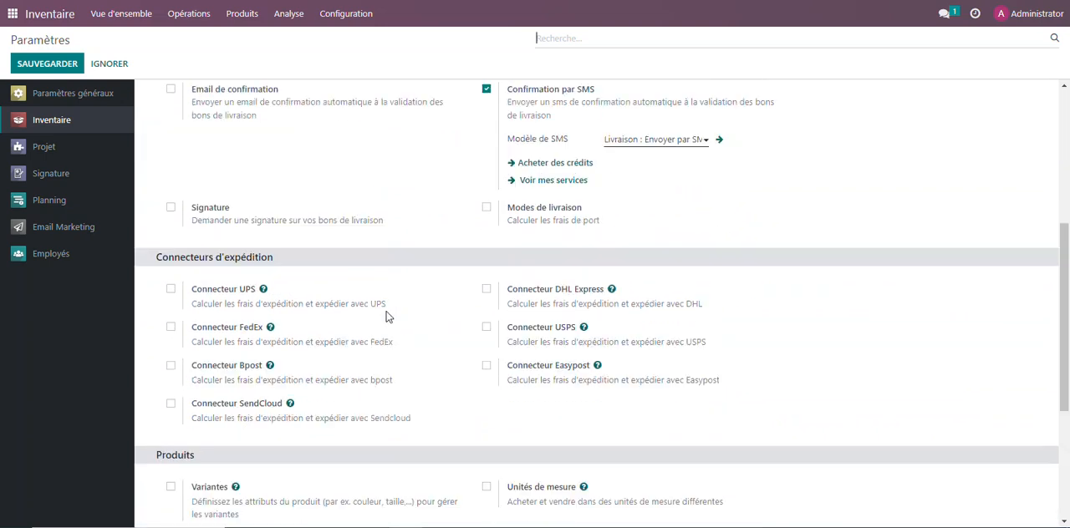
scroll(368, 282, "up", 4)
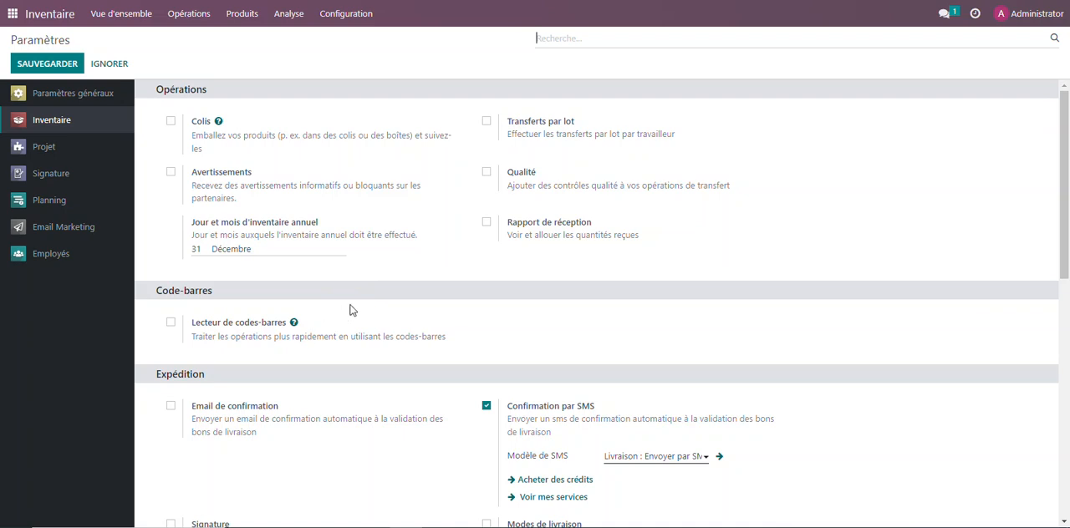
View the list of warehouses in the inventory configuration
left_click(337, 23)
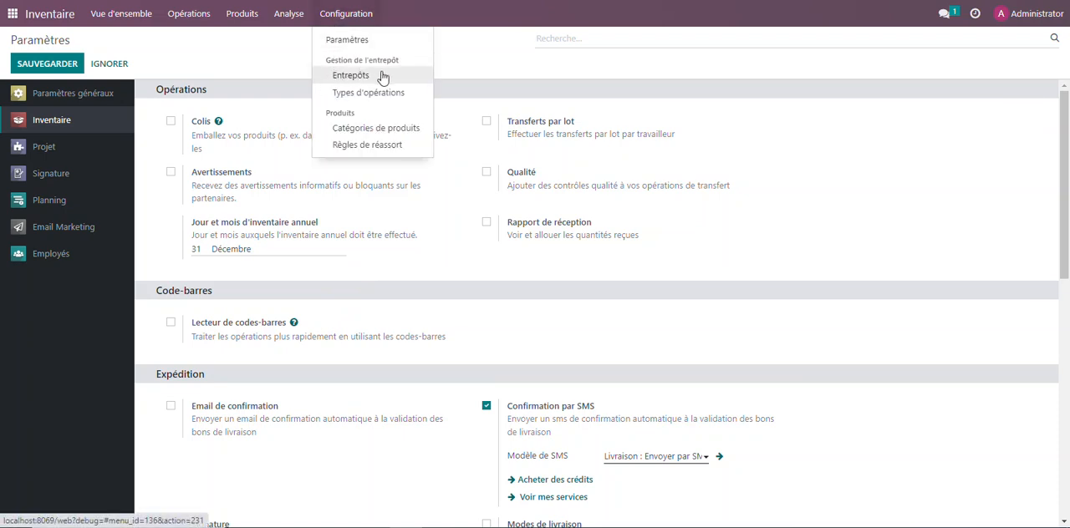
left_click(343, 77)
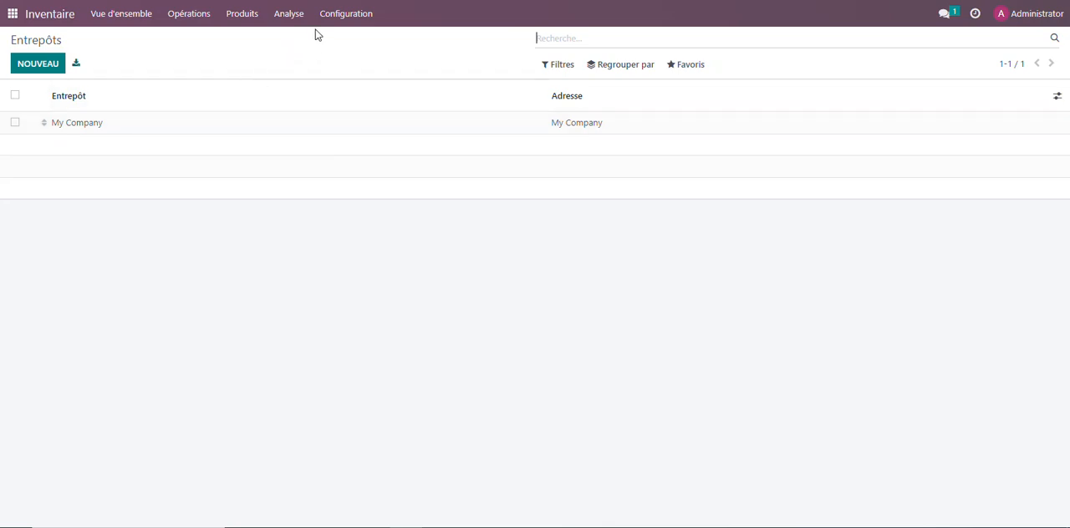
left_click(343, 15)
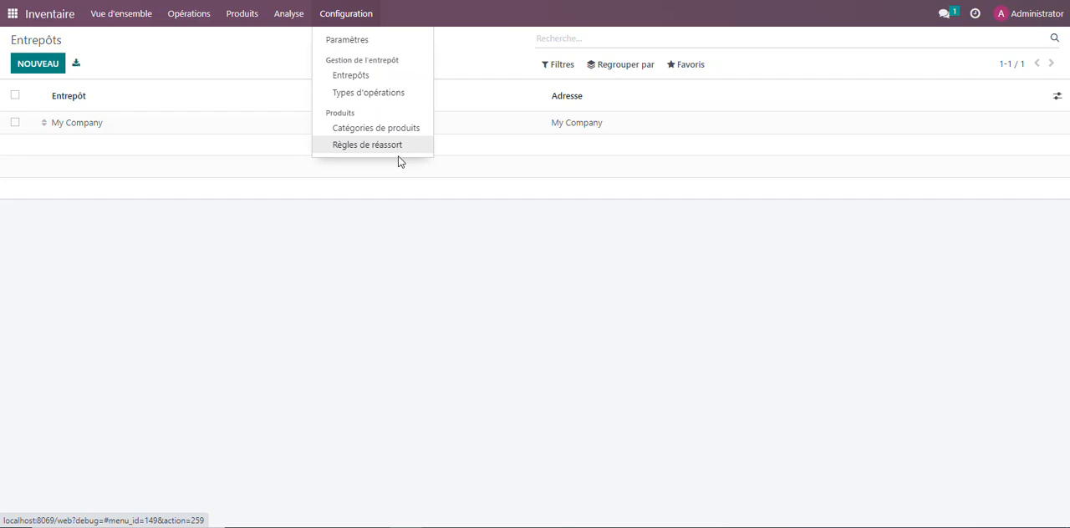
left_click(261, 66)
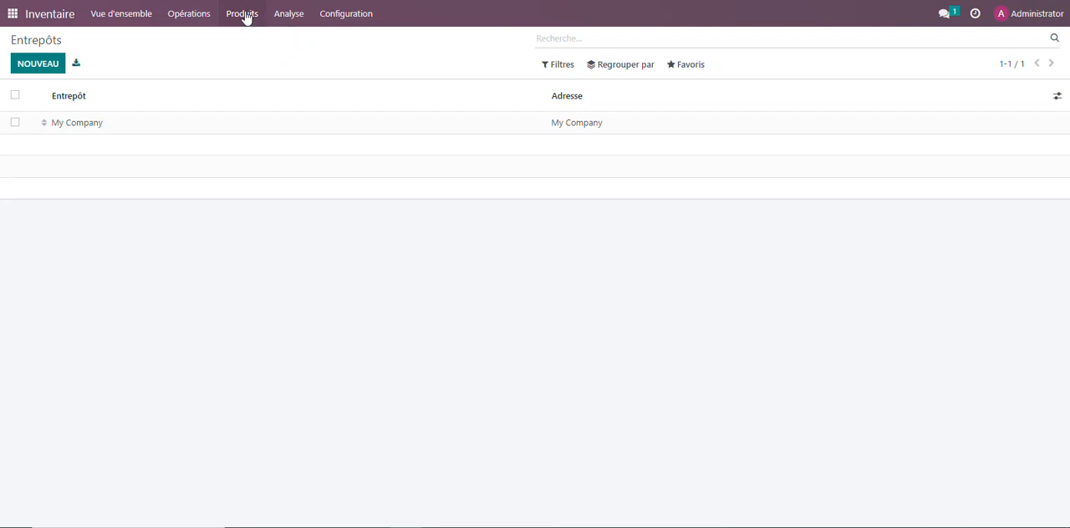
Start a new product record from the inventory product list and try to save it without a name
left_click(245, 16)
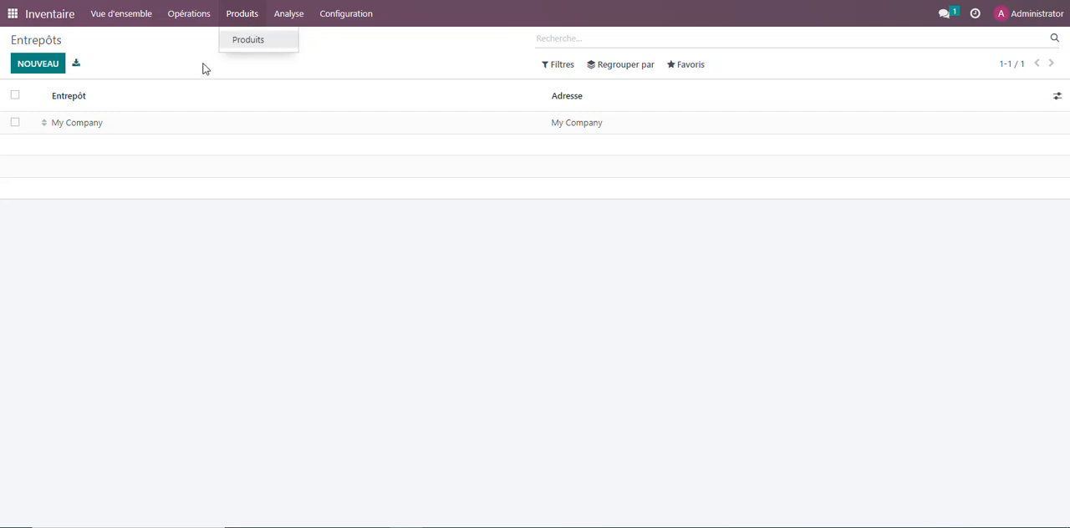
left_click(242, 49)
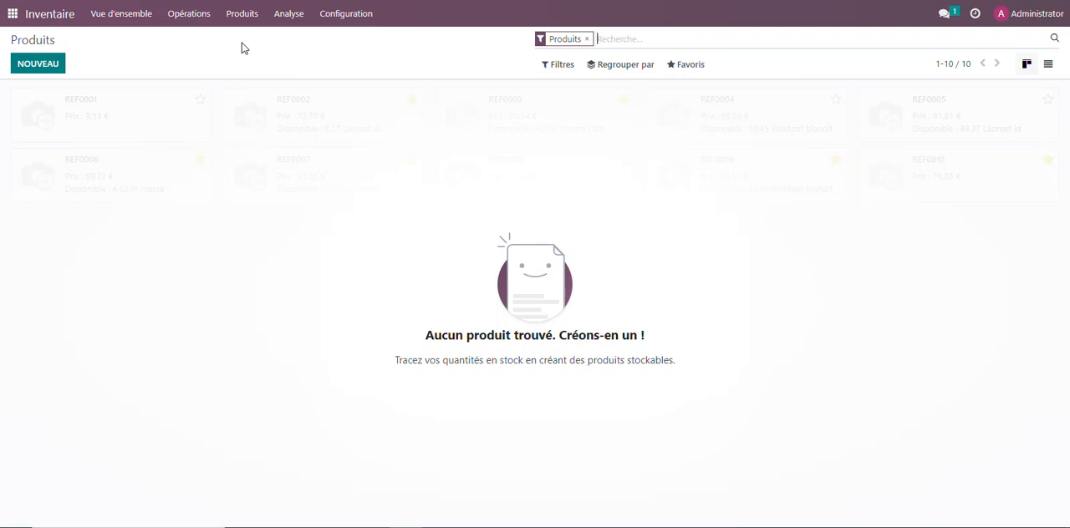
left_click(42, 64)
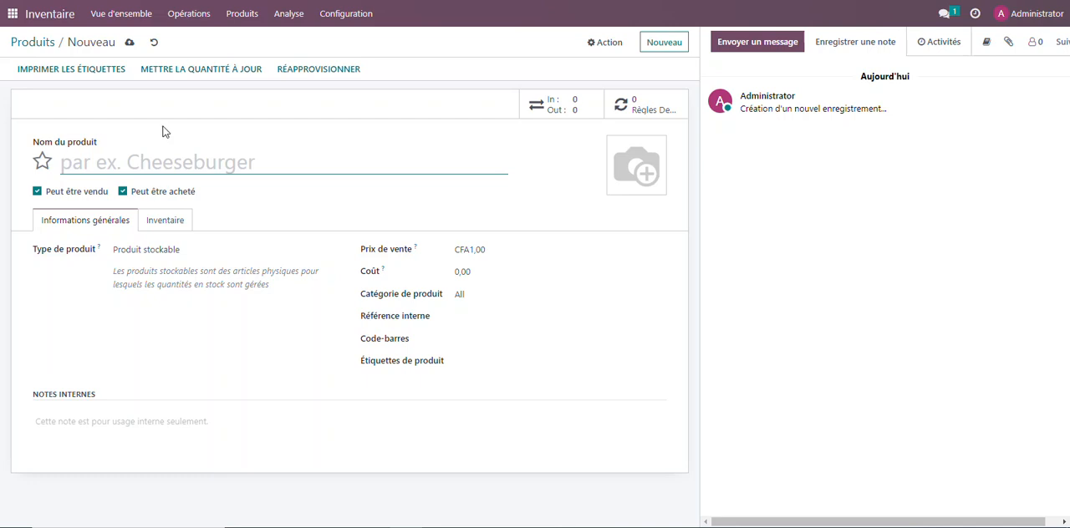
left_click(129, 46)
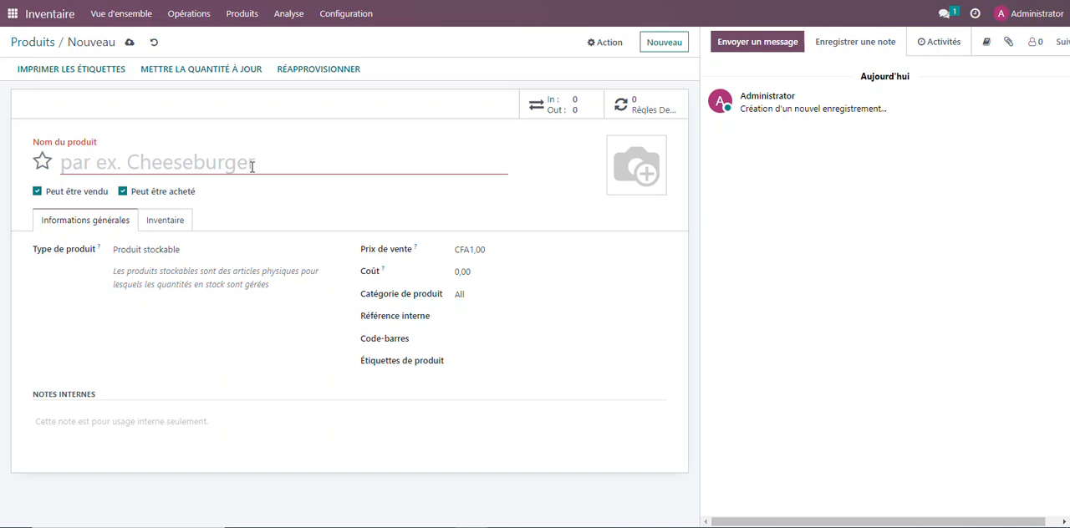
Name the new product "Ordinateur portable professionnel Latitude 3420 de 14 pouces"
type("Ordinateur portable professionnel Latitude 3420 de 14 pouces")
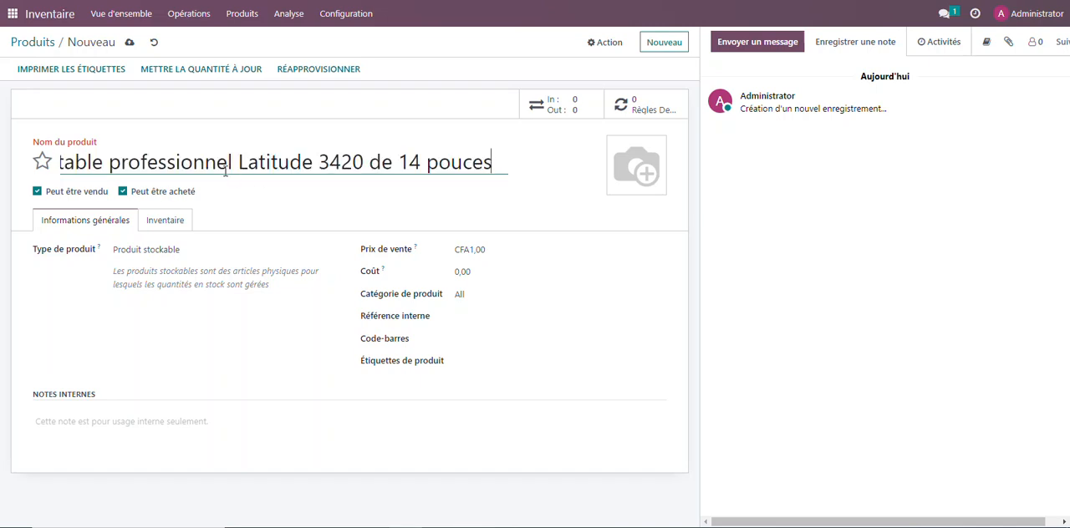
left_click_drag(226, 167, 25, 177)
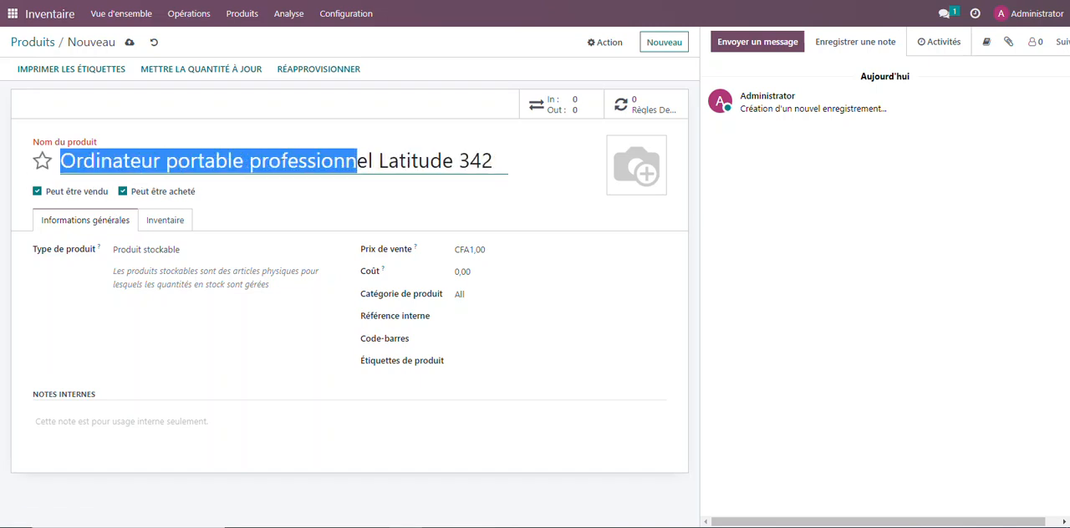
left_click_drag(376, 164, 535, 164)
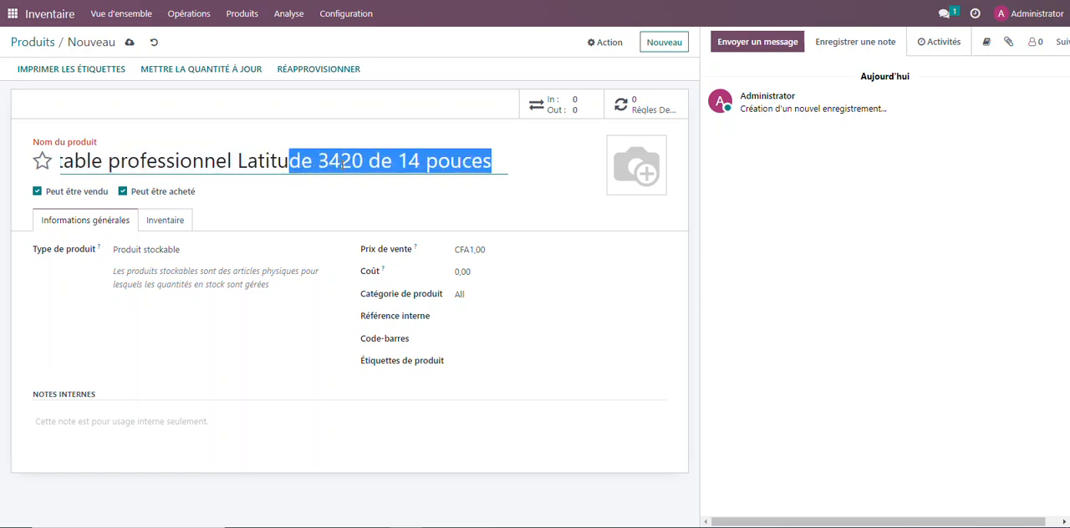
left_click(493, 209)
left_click_drag(345, 160, 59, 162)
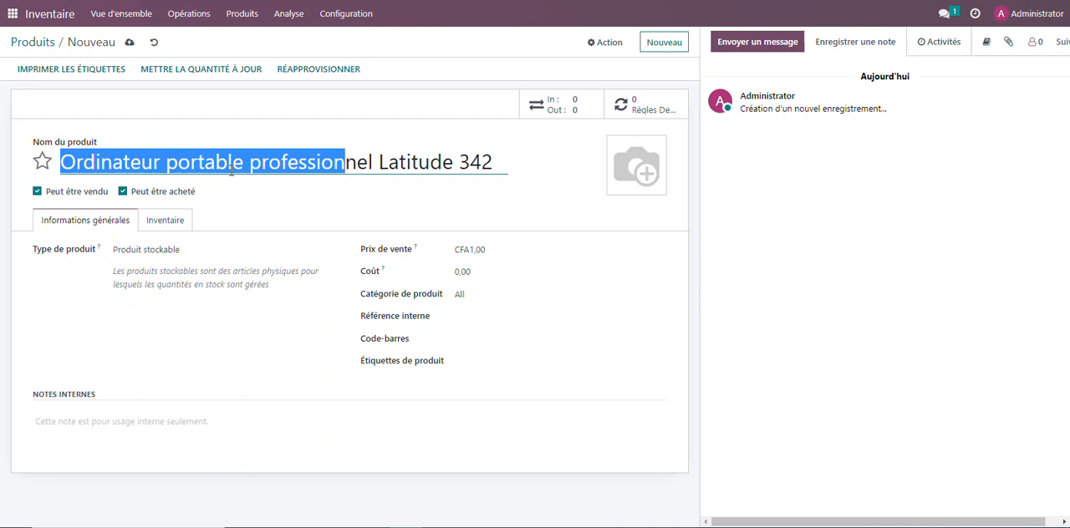
left_click(585, 184)
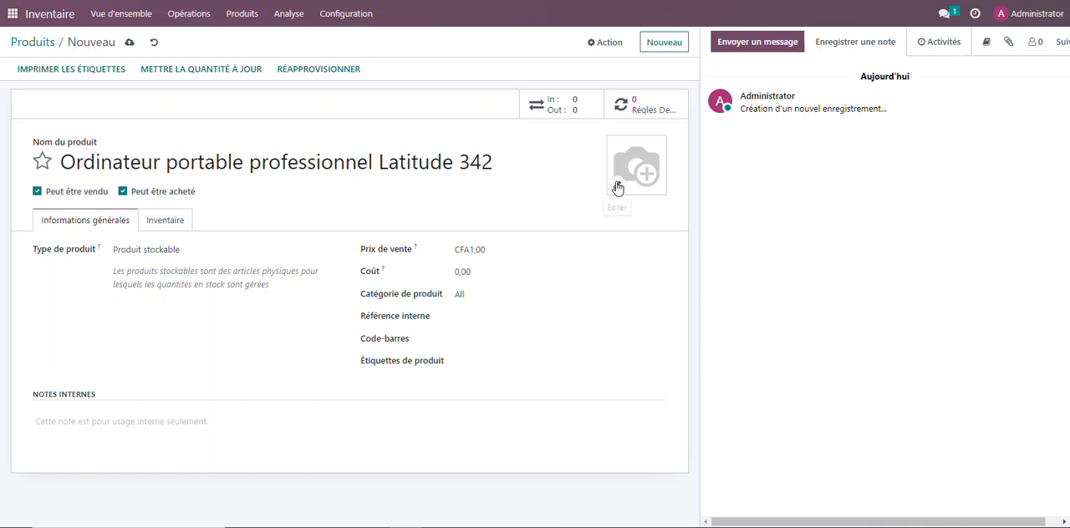
Try to use the "Intel Core I5 Old Dell Laptop" image as the product picture and save the product
left_click(618, 184)
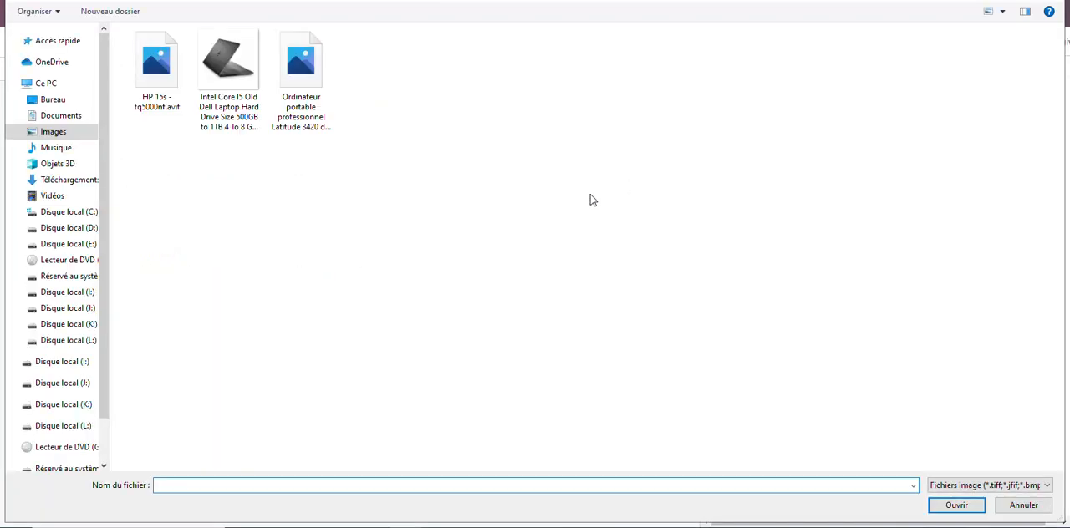
left_click(240, 75)
left_click(957, 505)
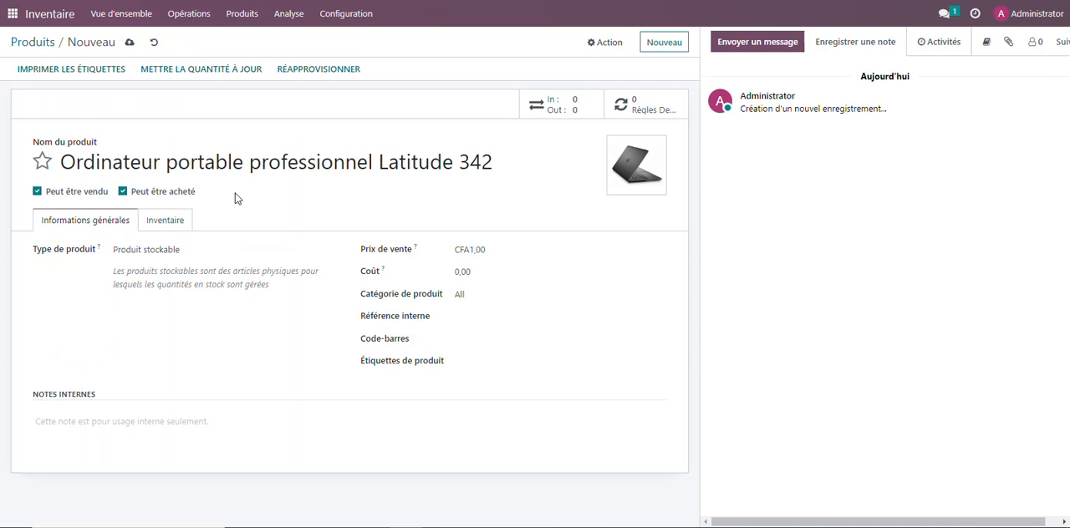
left_click(129, 42)
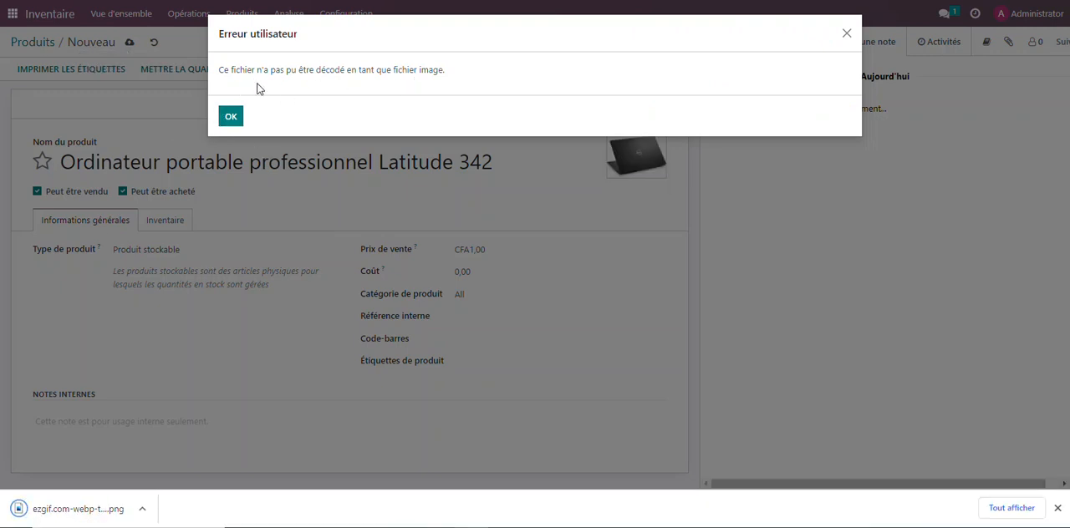
left_click(231, 118)
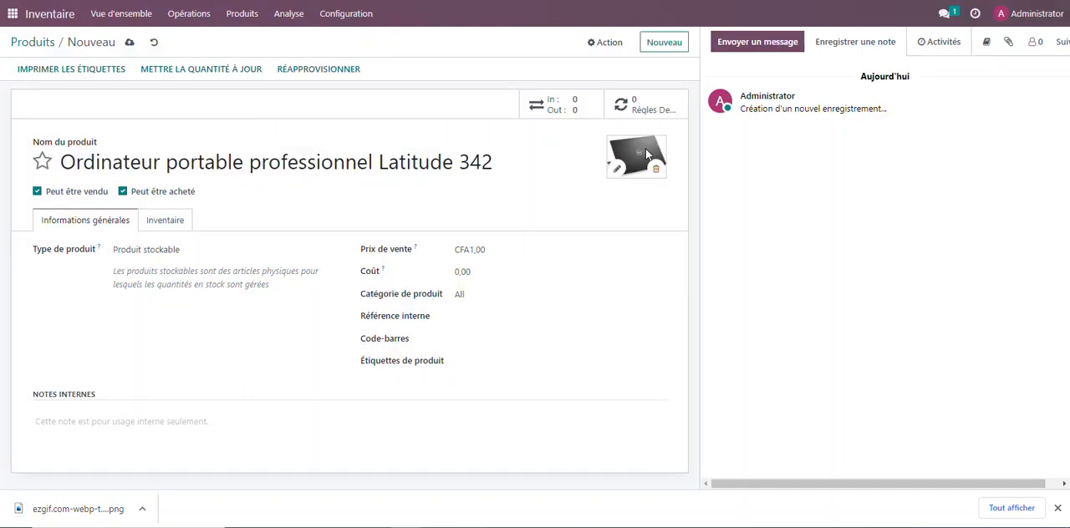
Set ezgif-1-e03fdd89dc.png as the product picture and save the product
left_click(618, 170)
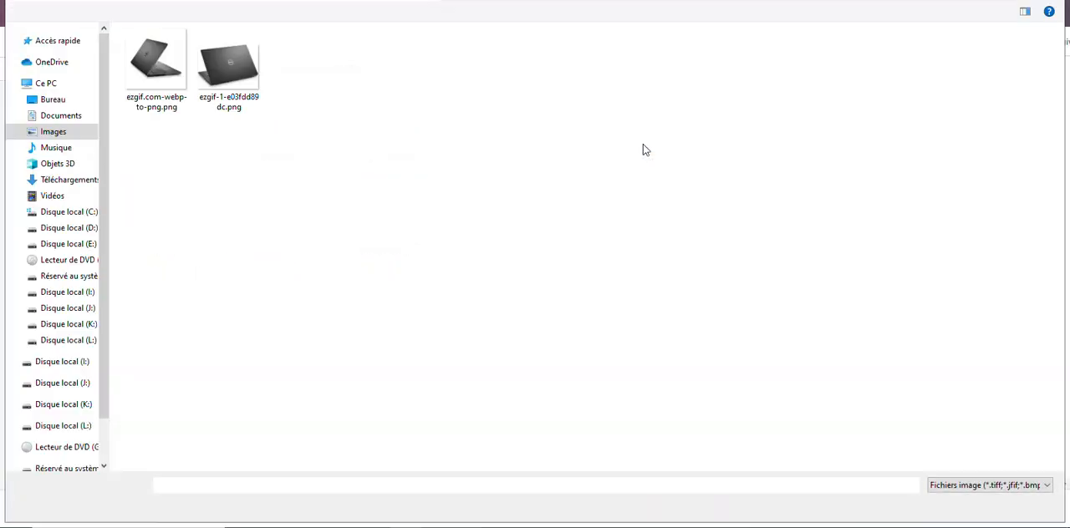
double_click(232, 74)
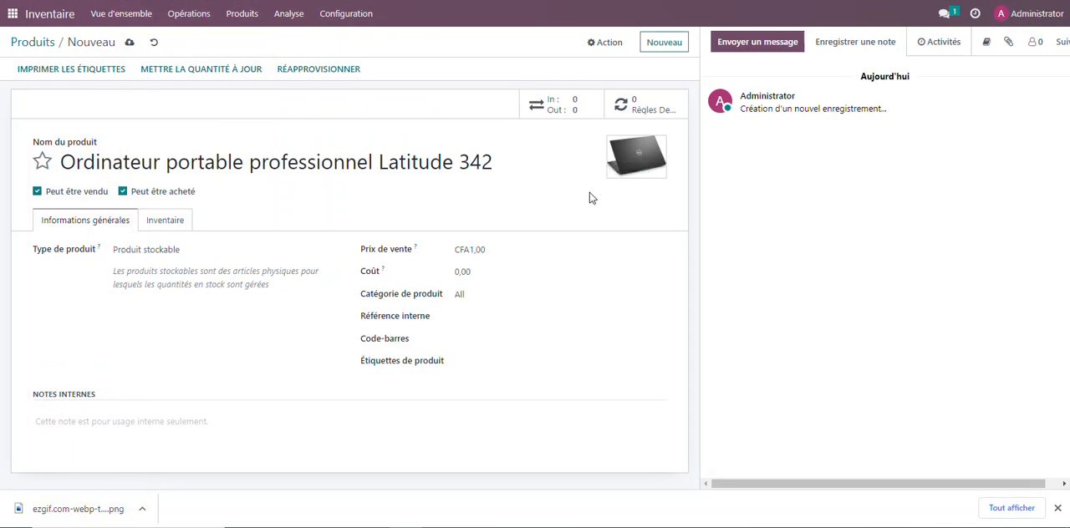
left_click(128, 42)
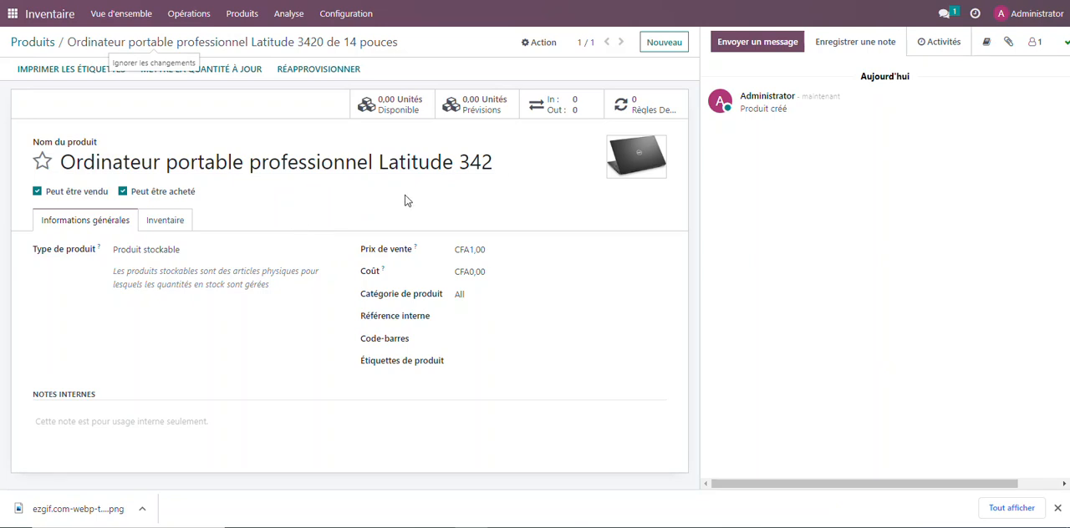
Review the full product name, highlighting its model part "Latitude 3420 de 14 pouces" and its generic part "Ordinateur portable professionnel"
left_click_drag(492, 162, 60, 163)
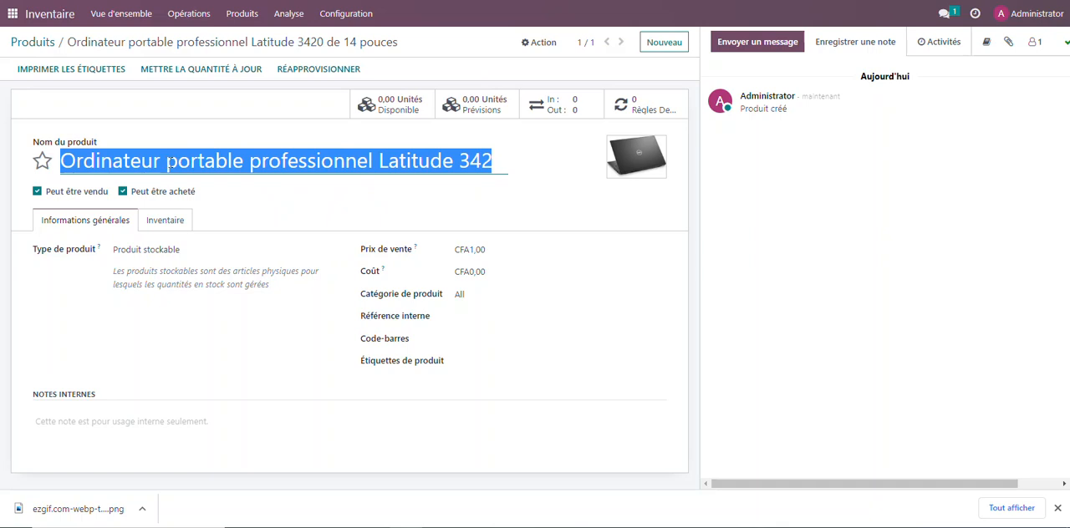
left_click(372, 161)
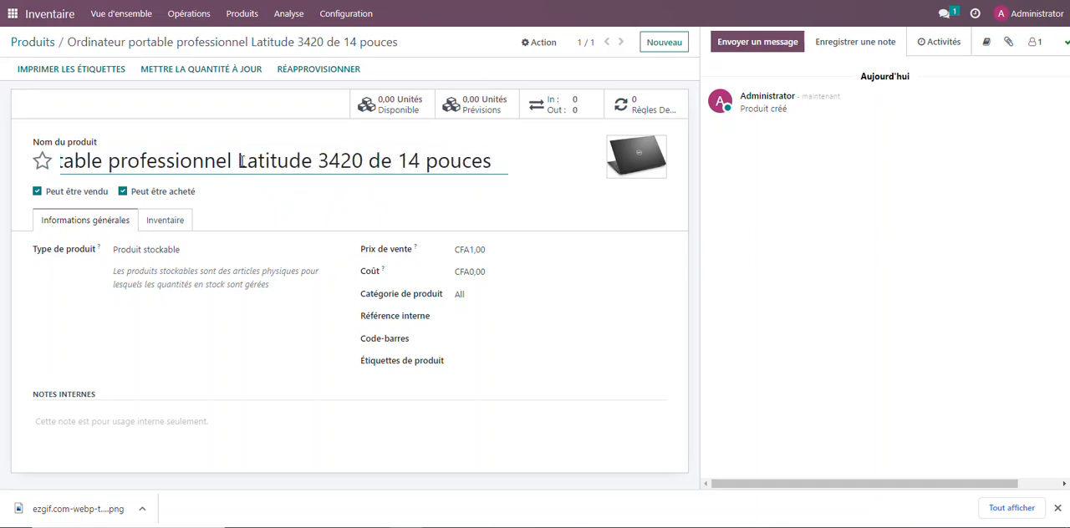
left_click_drag(238, 161, 523, 173)
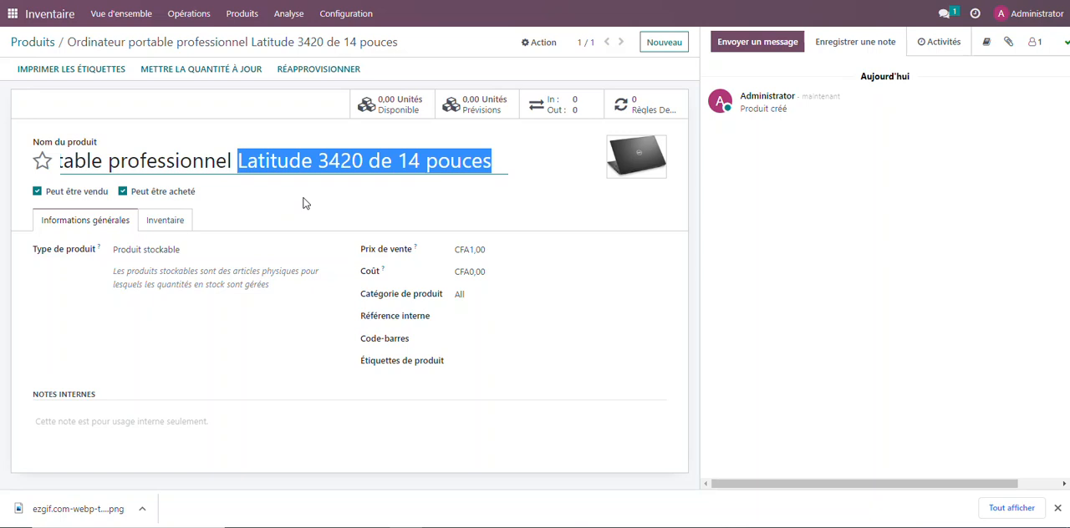
left_click(229, 162)
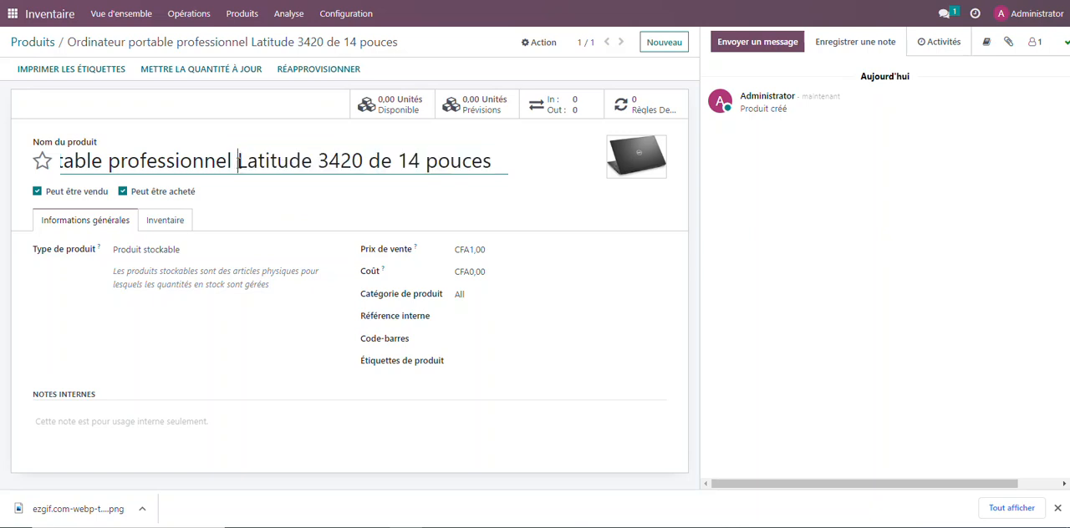
left_click_drag(229, 162, 22, 161)
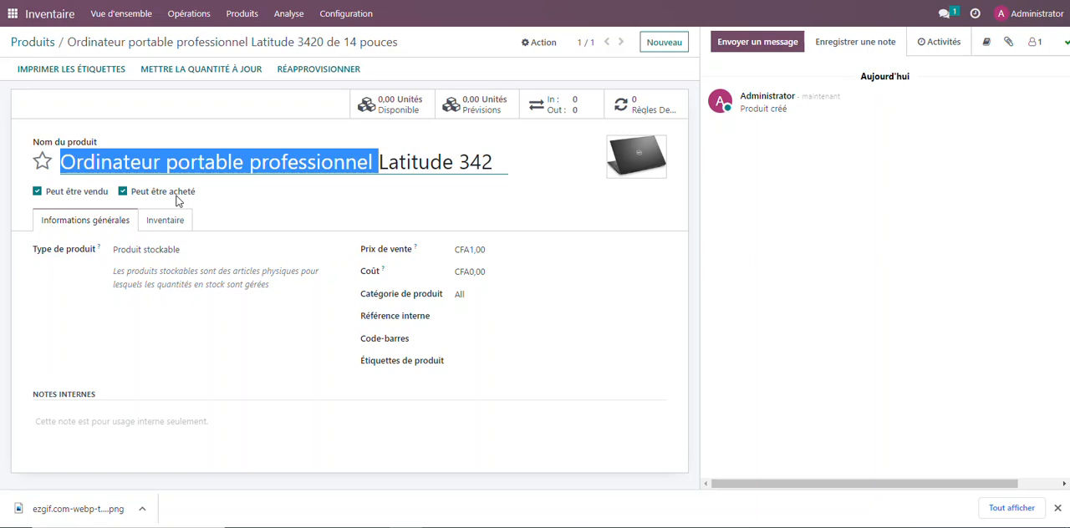
Turn the product's "Peut être vendu" option off and back on
left_click(38, 193)
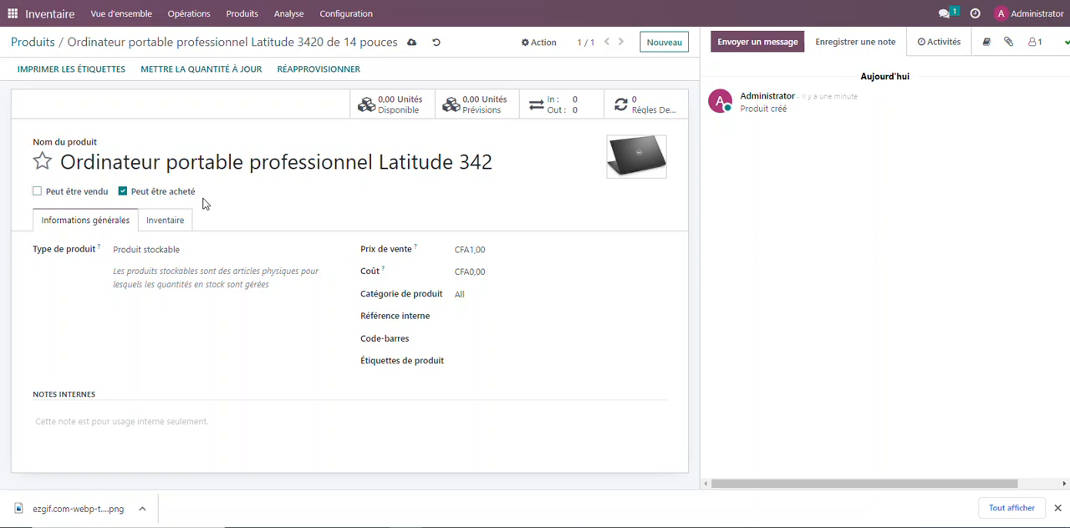
left_click(37, 192)
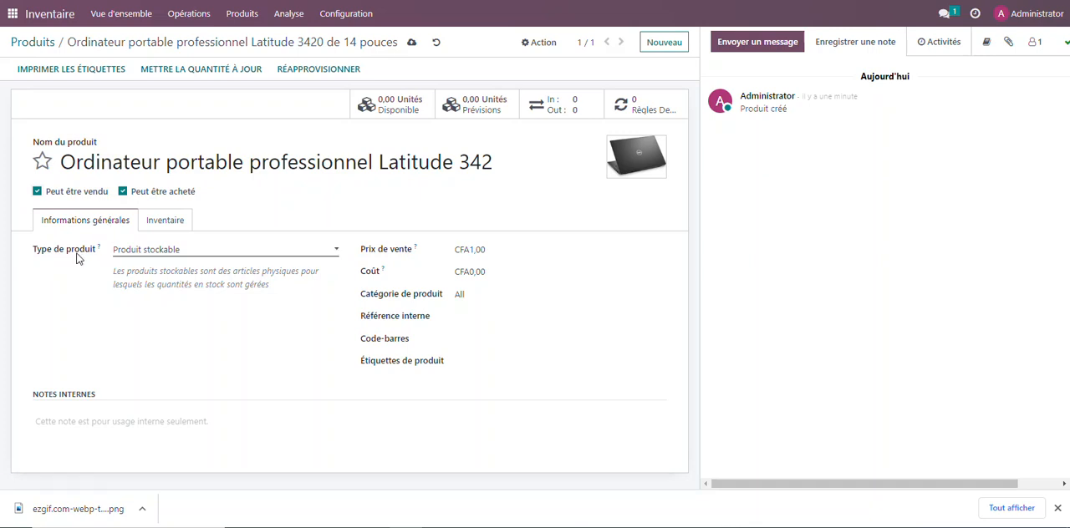
Try the Consommable product type, switch back to Produit stockable and read the description of storable products
left_click(154, 256)
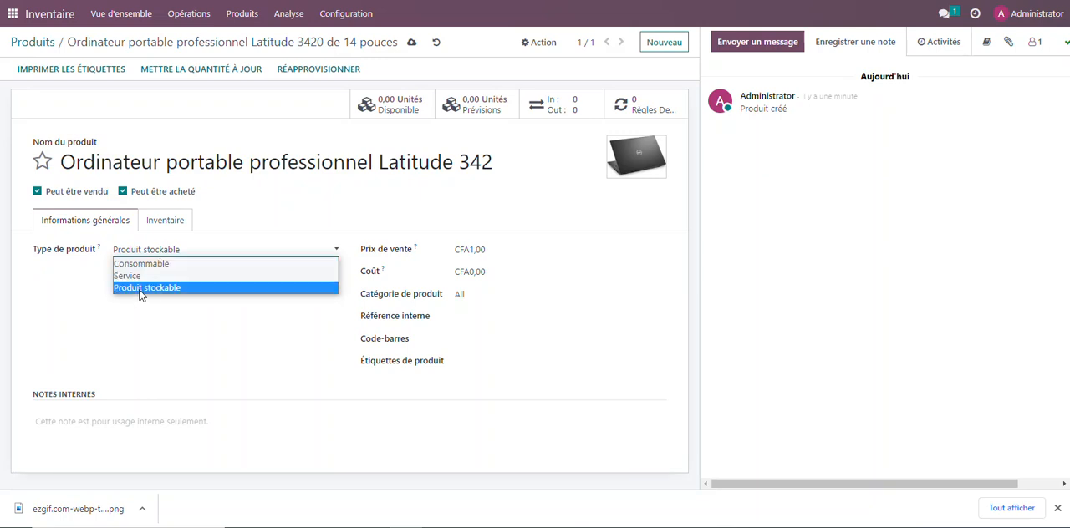
left_click(140, 289)
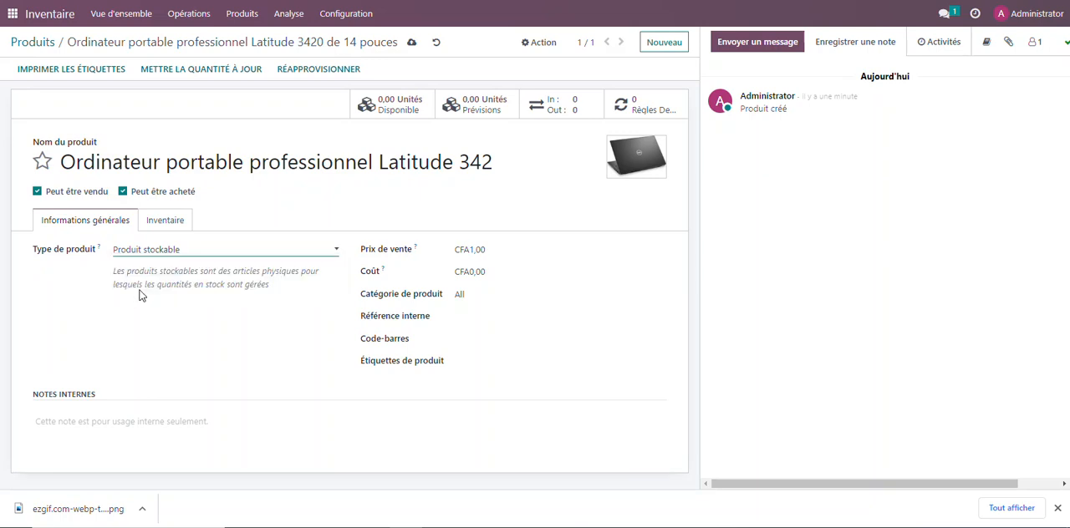
left_click(177, 249)
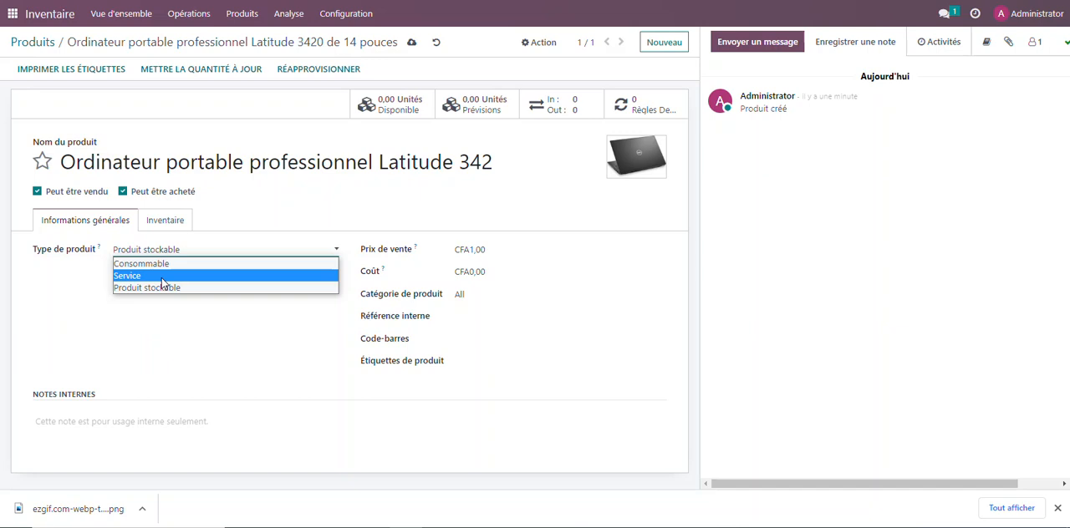
left_click(164, 265)
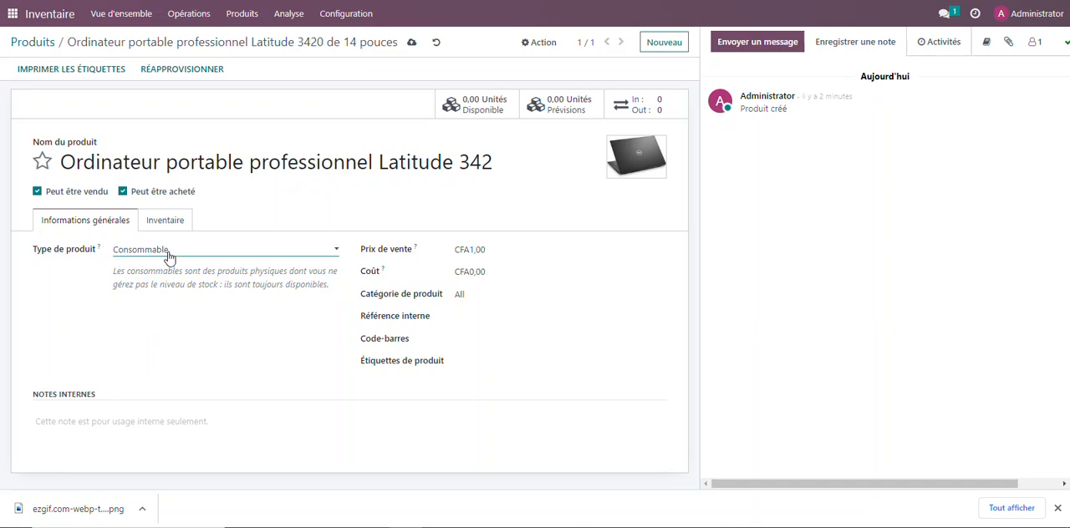
left_click(169, 257)
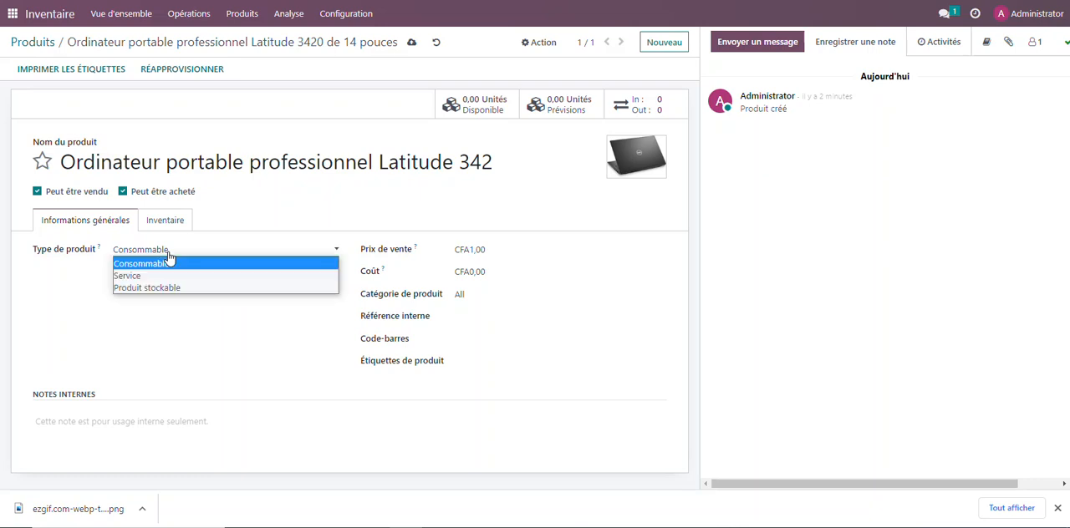
left_click(131, 290)
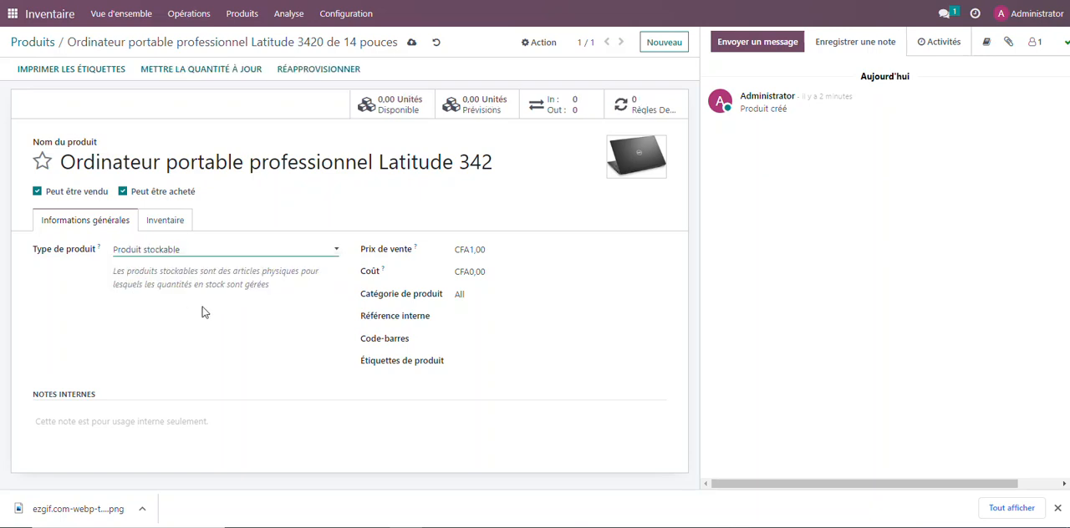
left_click(115, 275)
left_click_drag(116, 275, 282, 298)
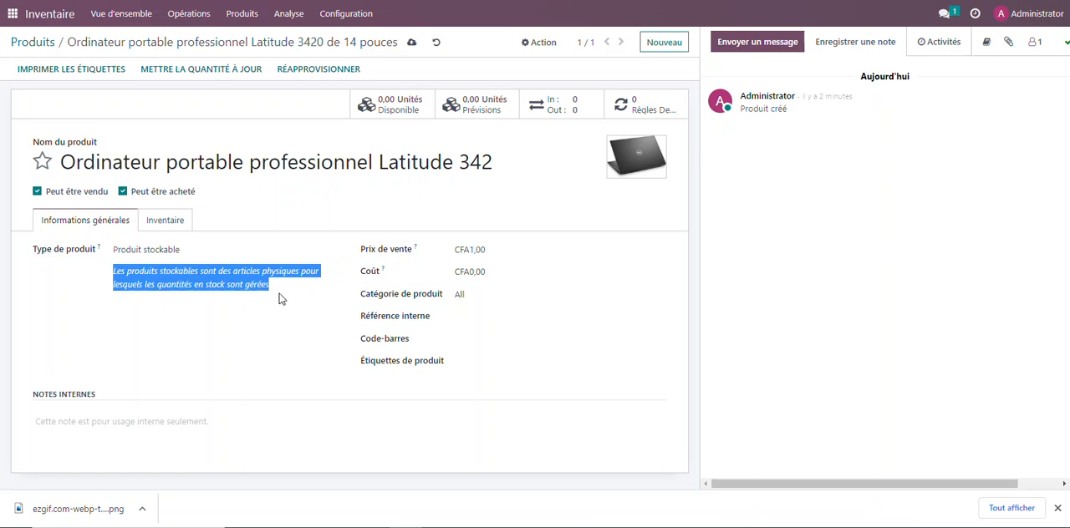
Try the Consommable and Service product types in turn, and return the type to Produit stockable
left_click(178, 257)
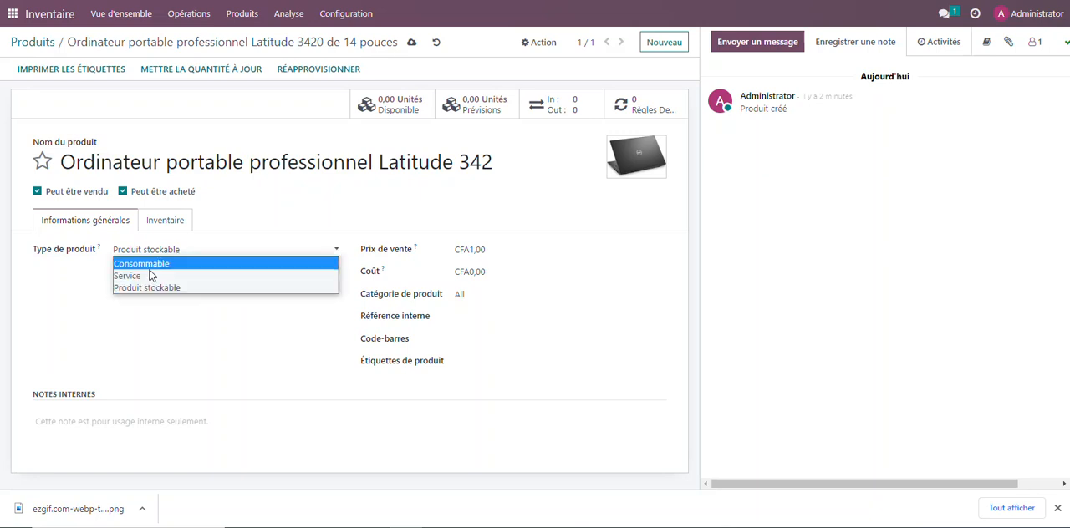
left_click(148, 262)
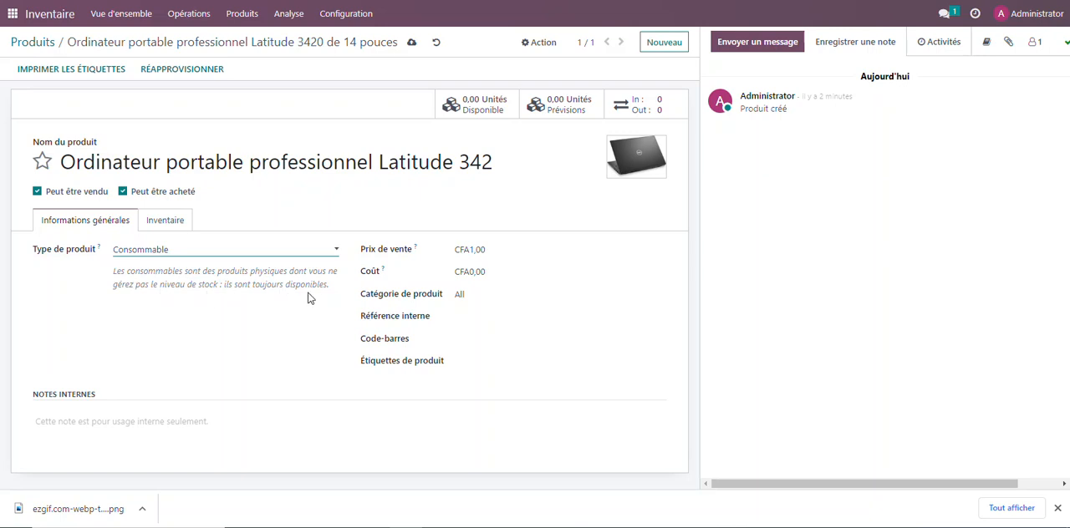
left_click(255, 253)
left_click(140, 273)
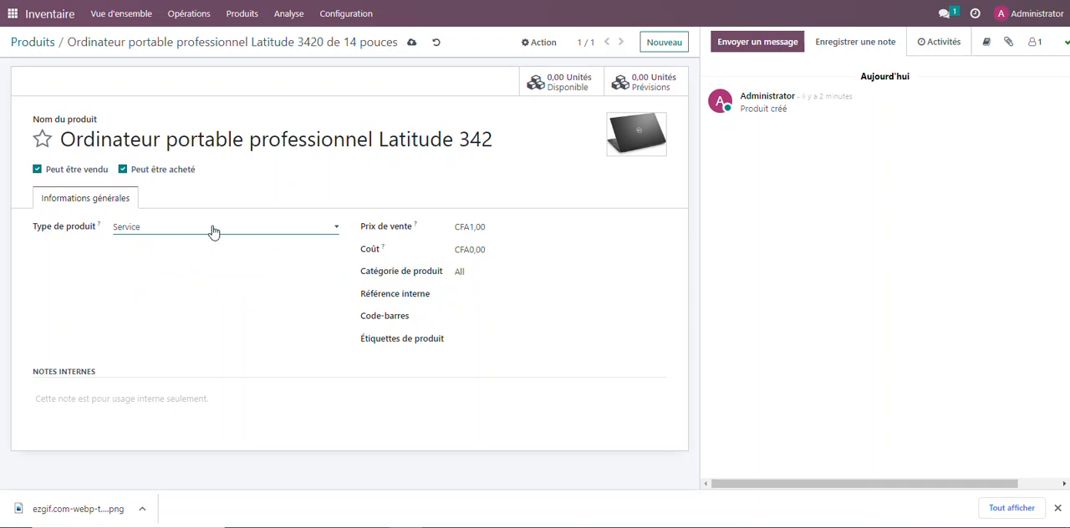
left_click(211, 228)
left_click(151, 266)
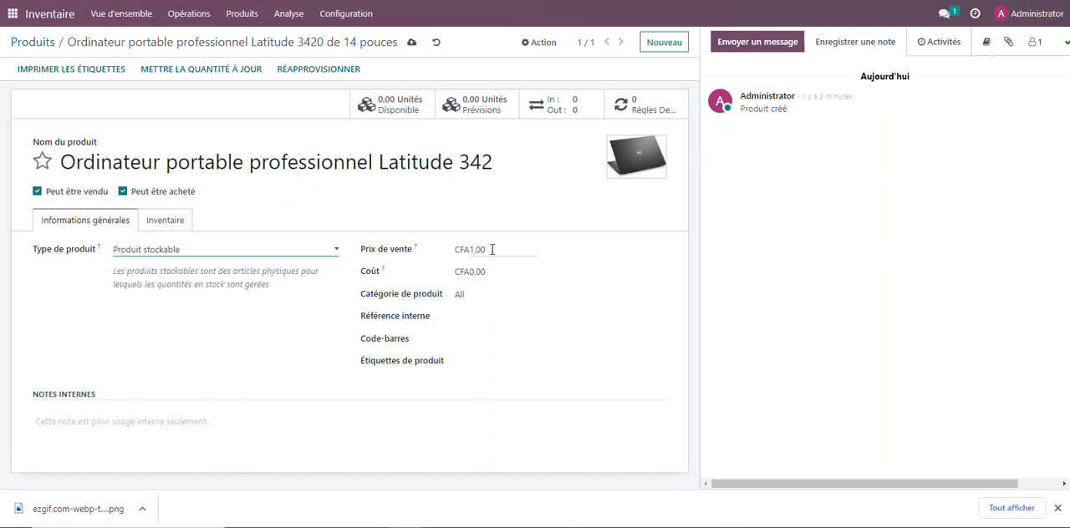
Examine the product's sales price, cost, internal reference and barcode fields without entering values
left_click(459, 249)
left_click(469, 272)
left_click_drag(469, 272, 461, 265)
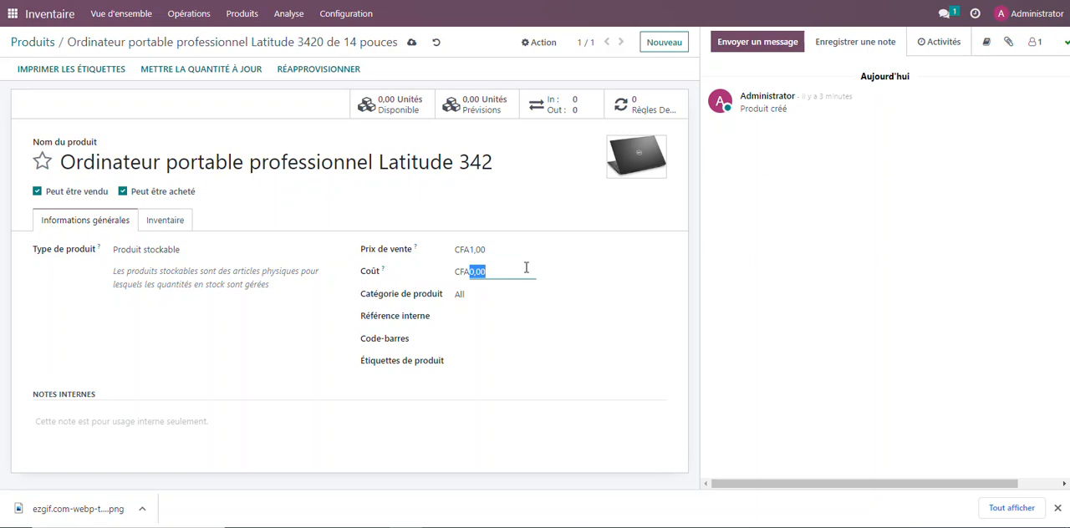
left_click(479, 316)
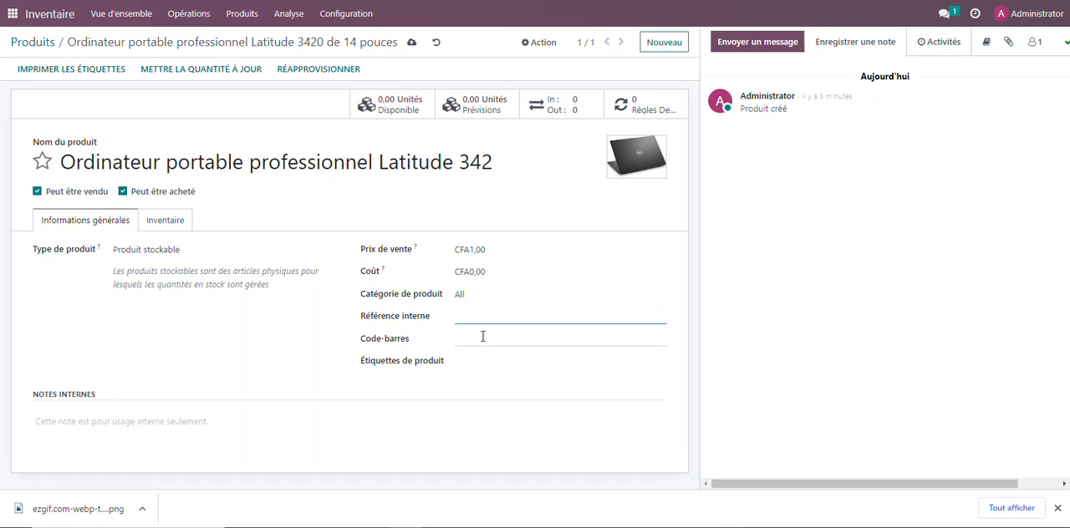
left_click(483, 336)
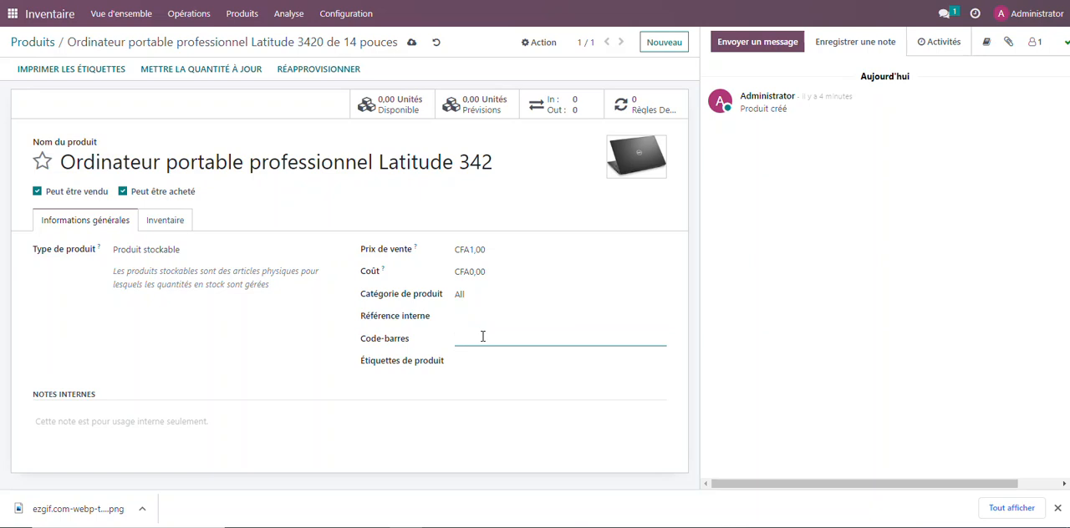
Create the product tag "Black" on the laptop, leave the internal notes empty and save the product
left_click(482, 363)
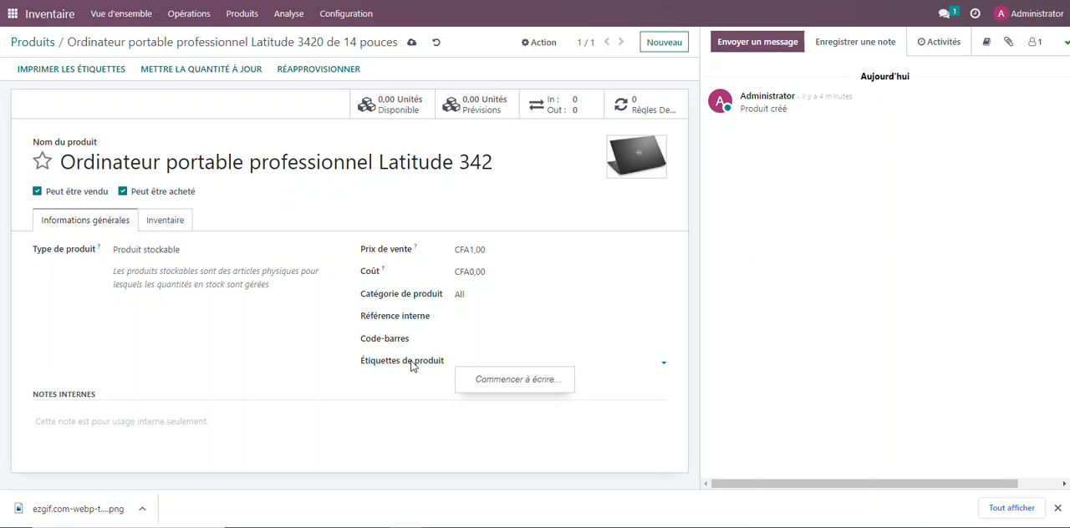
type("Black")
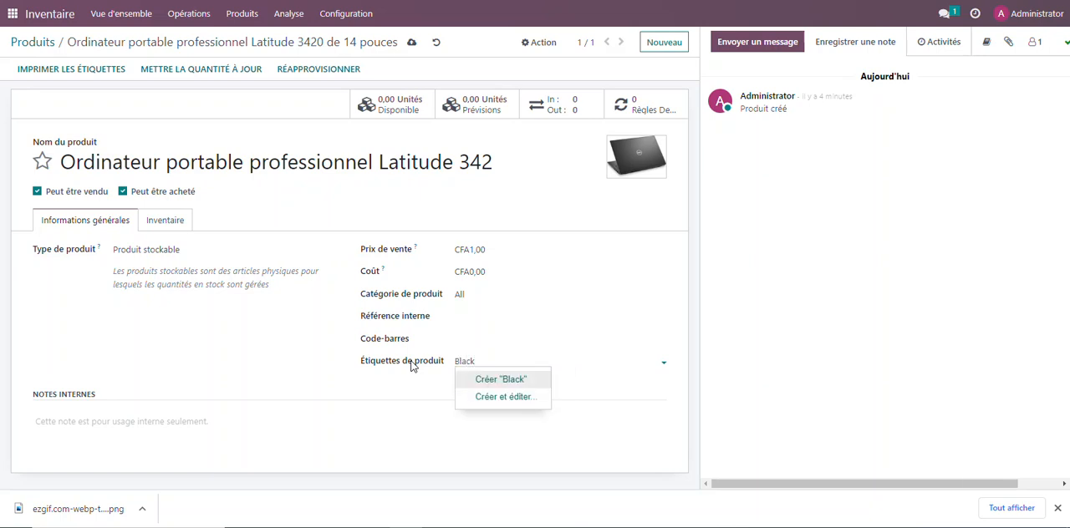
left_click(496, 382)
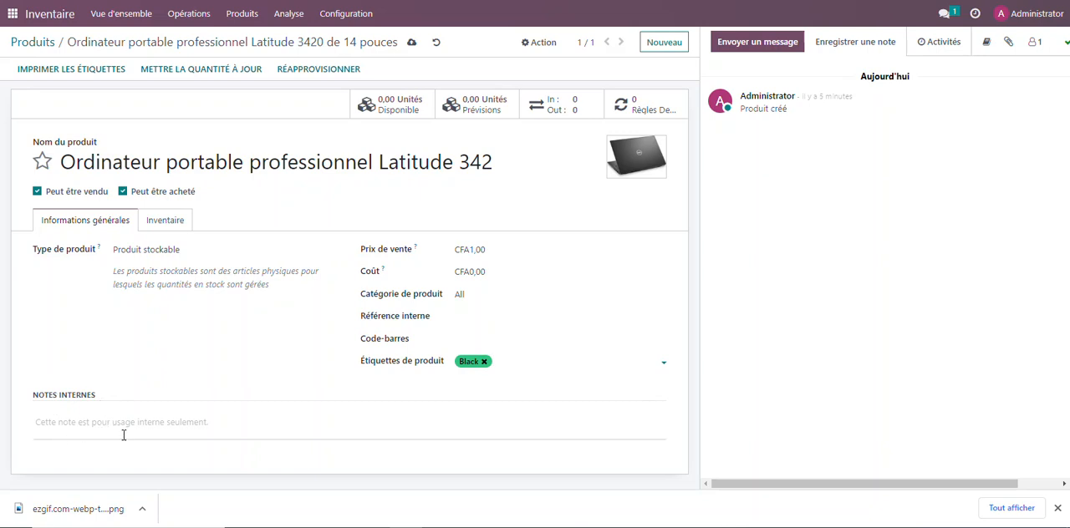
left_click(221, 423)
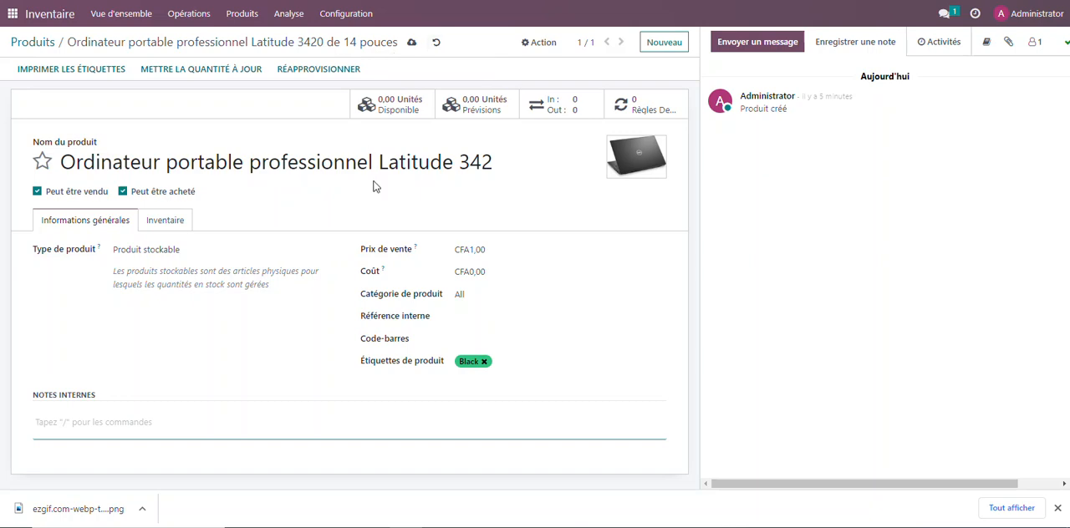
left_click(411, 42)
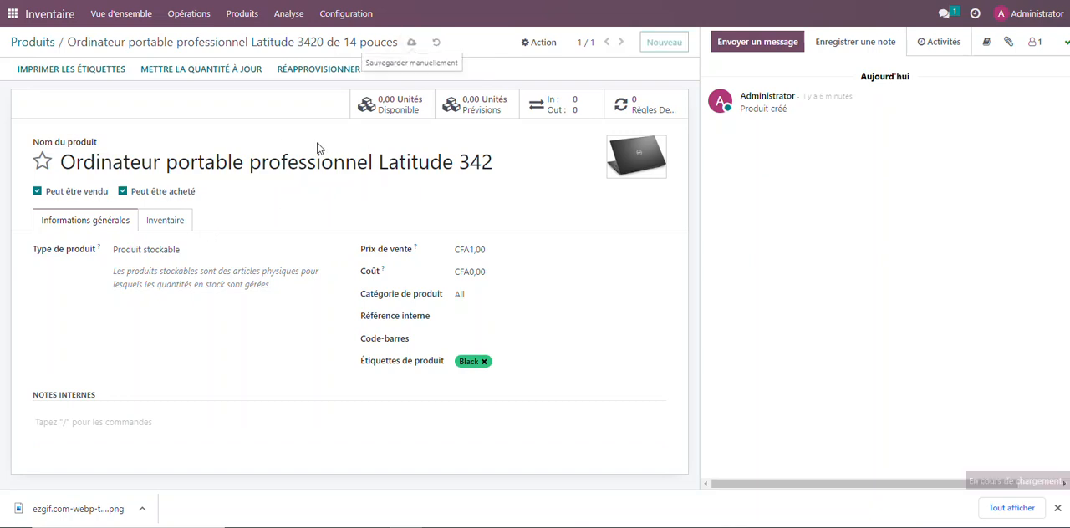
Examine the product's inventory details, including its logistics weight and the description for delivery orders
left_click(176, 229)
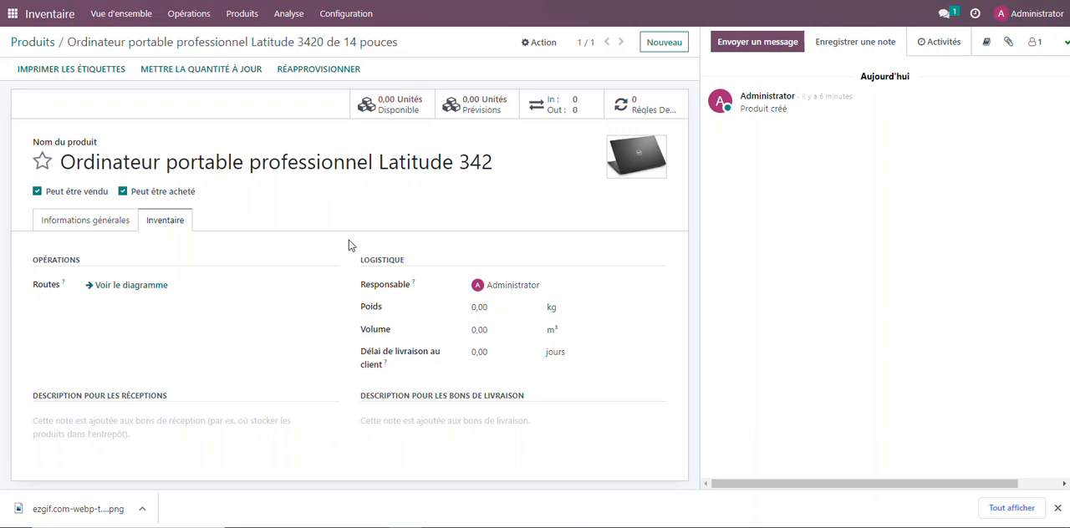
left_click(501, 310)
left_click(383, 424)
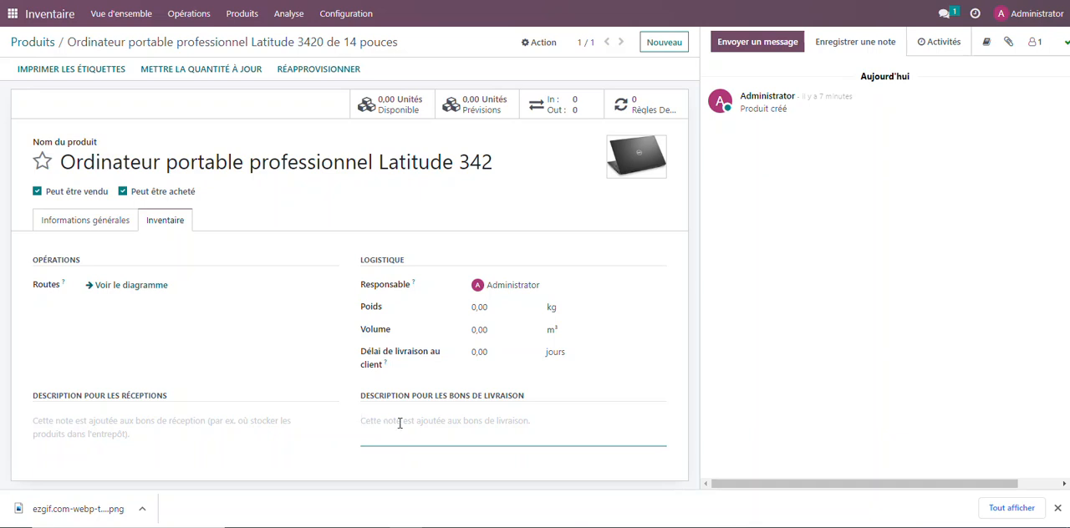
left_click_drag(497, 160, 33, 163)
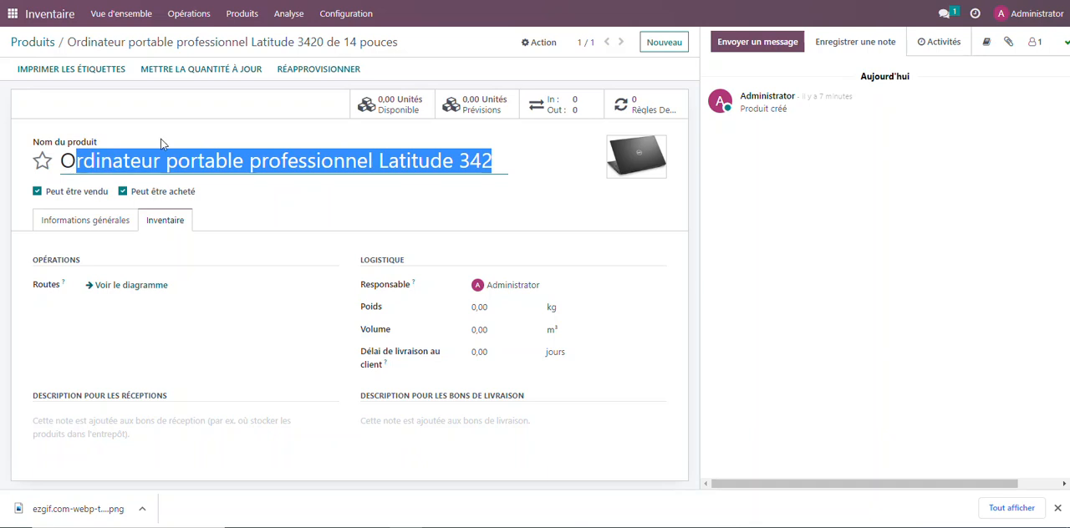
left_click(179, 122)
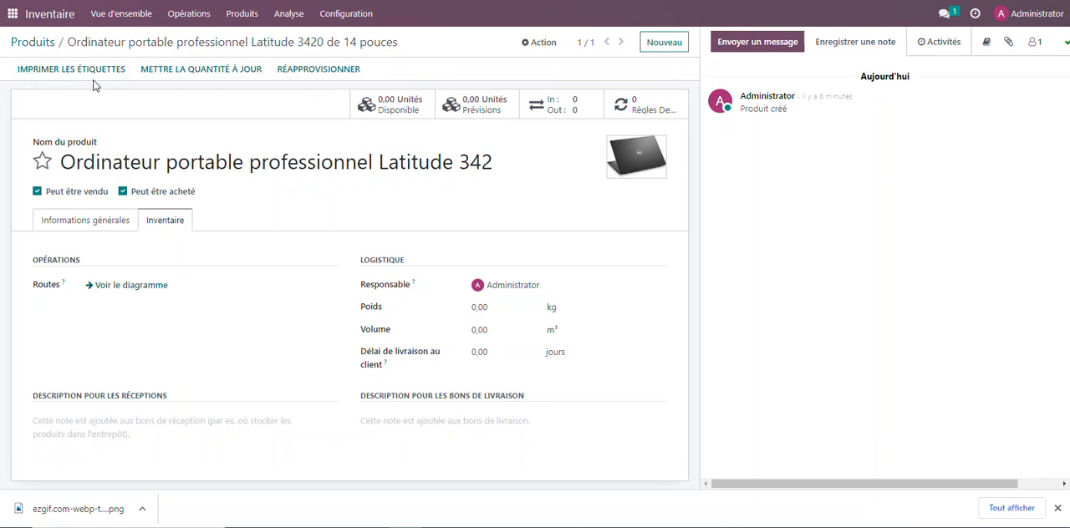
Print one label for the Latitude 3420 laptop in the "2 x 7 avec le prix" format and check the generated PDF
left_click(53, 71)
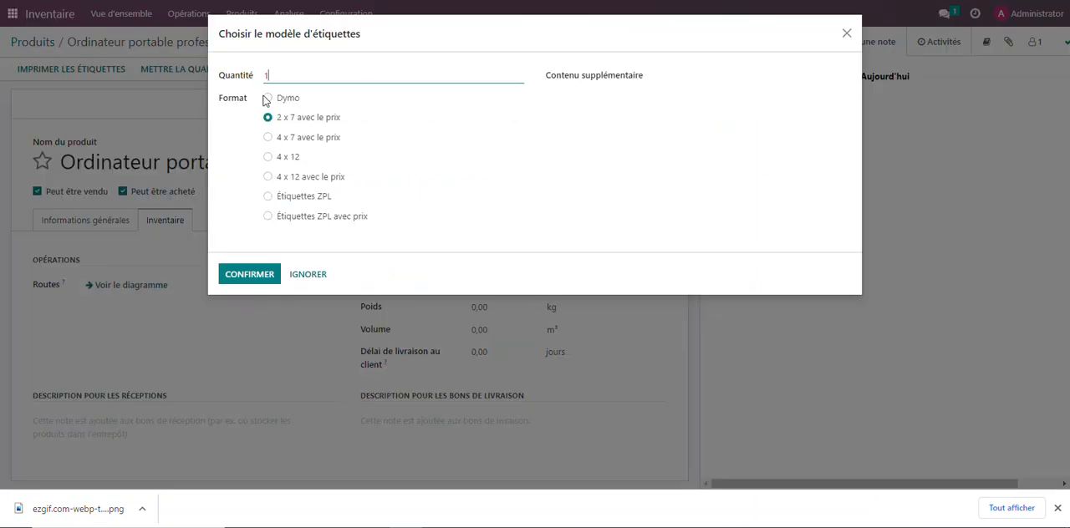
left_click(255, 279)
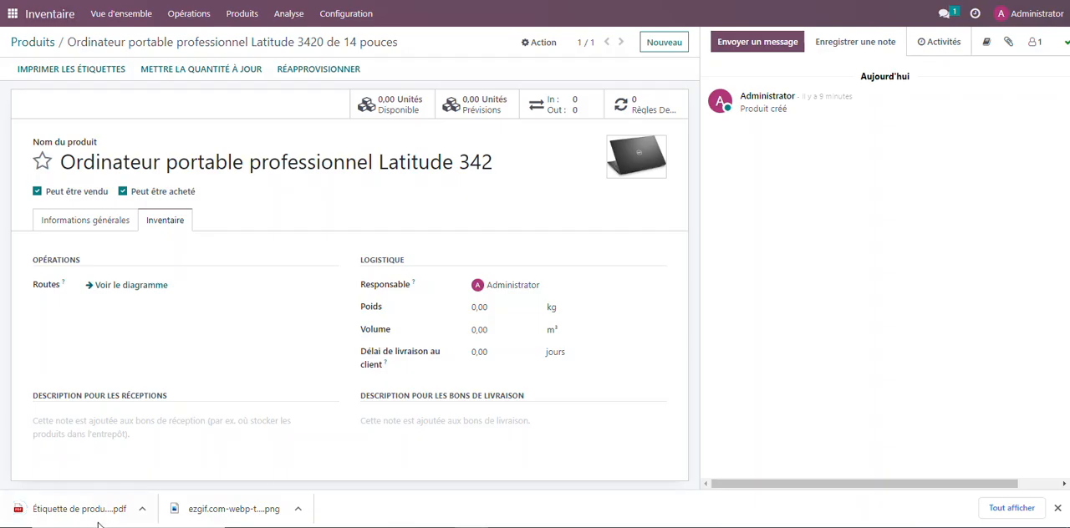
left_click(98, 510)
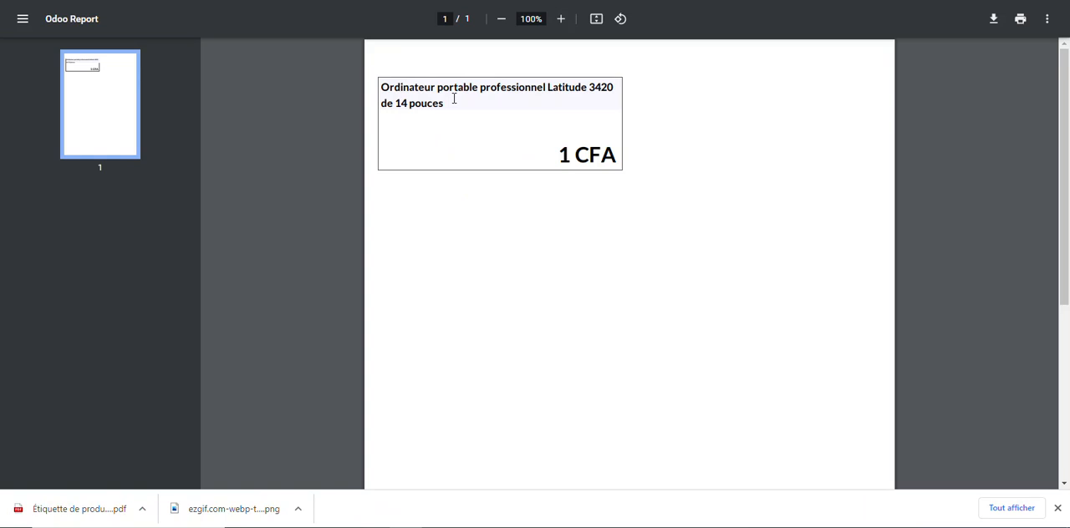
left_click_drag(559, 154, 617, 157)
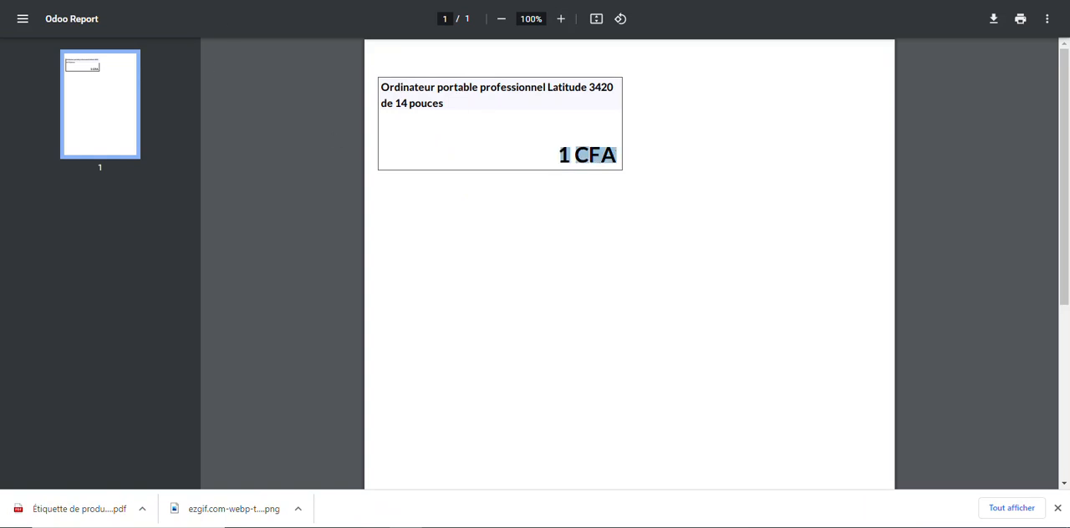
key("ctrl+w")
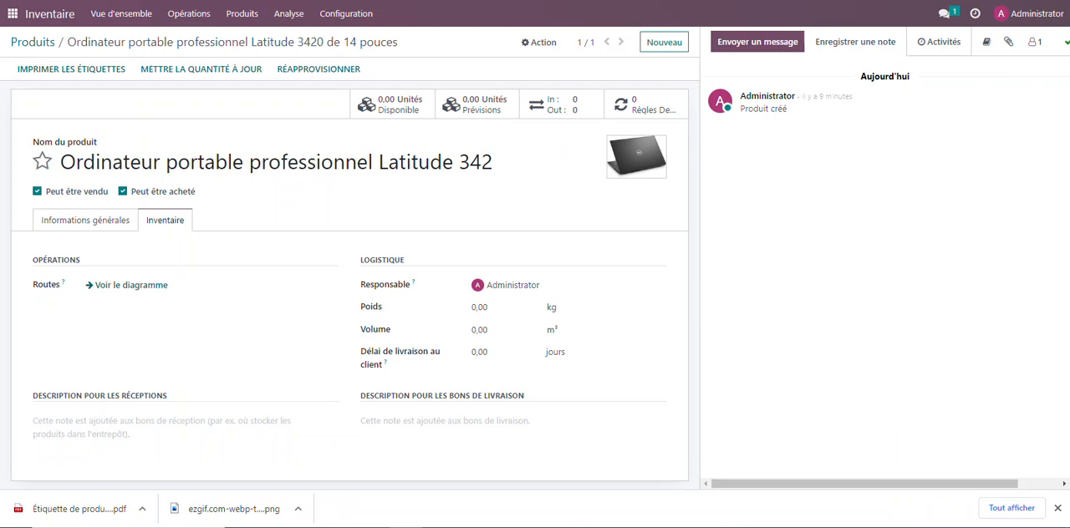
Update the Latitude 3420 laptop's available quantity to 5 units
left_click(213, 74)
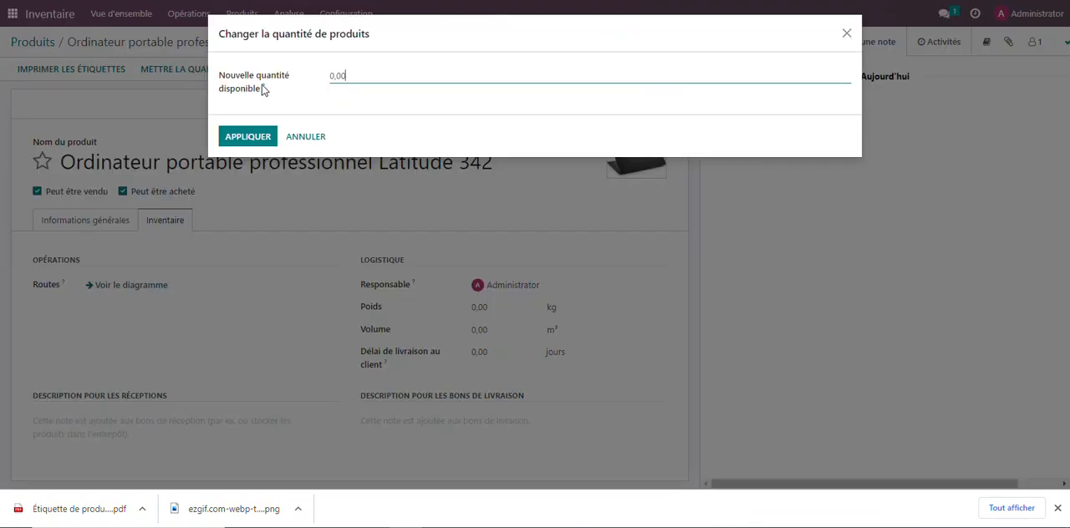
left_click(357, 78)
key("BackSpace")
type("5")
left_click(248, 141)
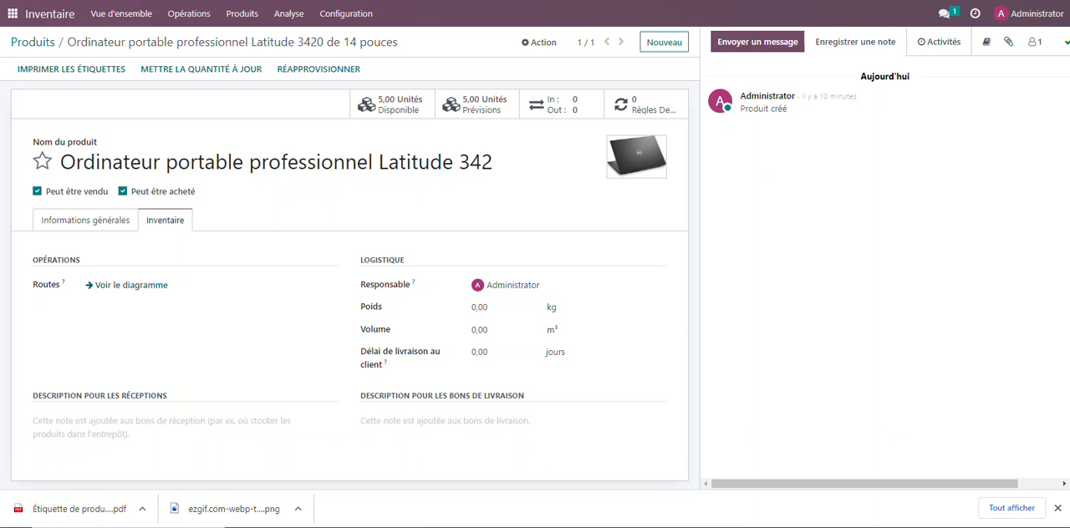
Start a new product named "Intel Core I5 Old Dell Laptop Hard Drive Size 500GB to 1TB 4 To 8 Gb"
left_click(656, 48)
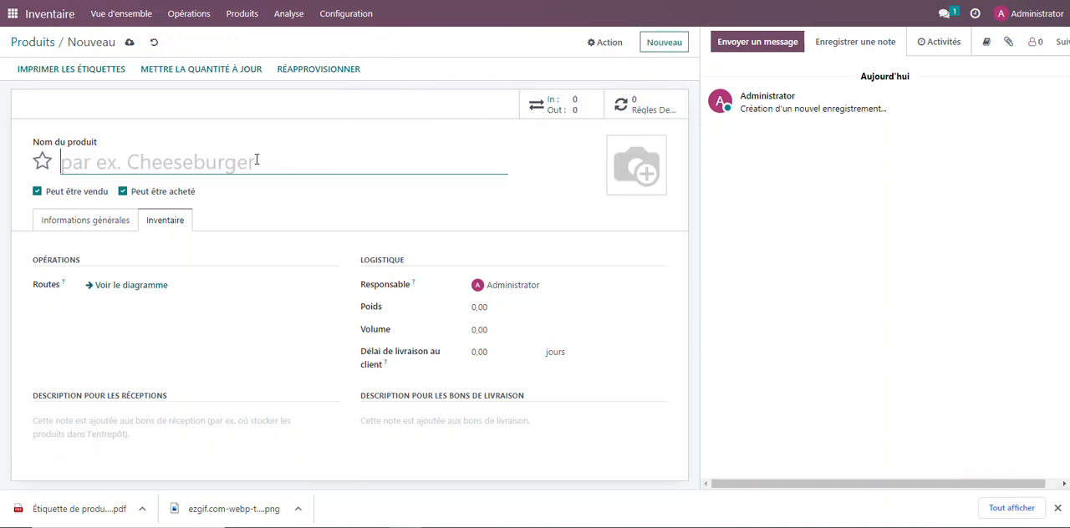
type("table professionnel Latitude 3420 de 14 pouces")
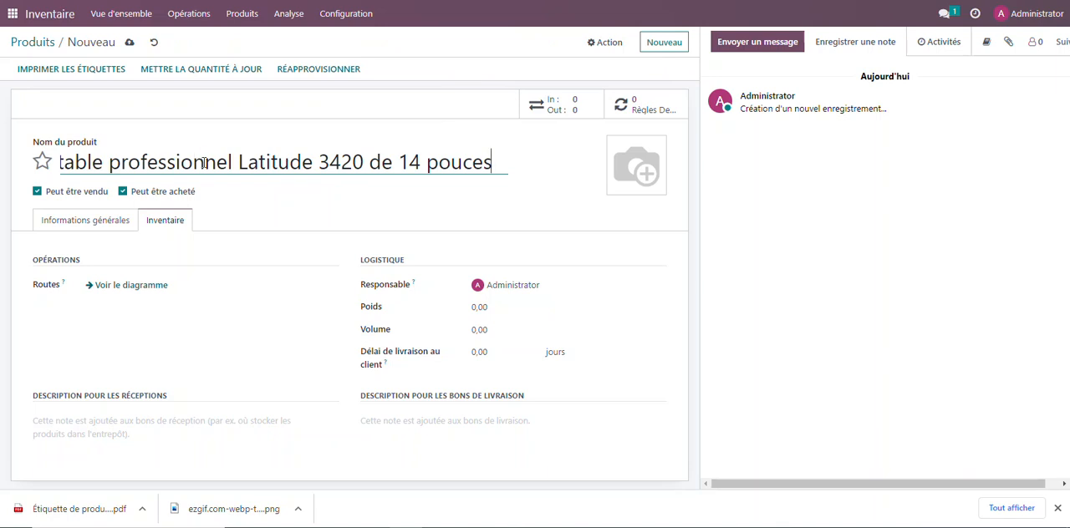
left_click_drag(204, 163, 62, 163)
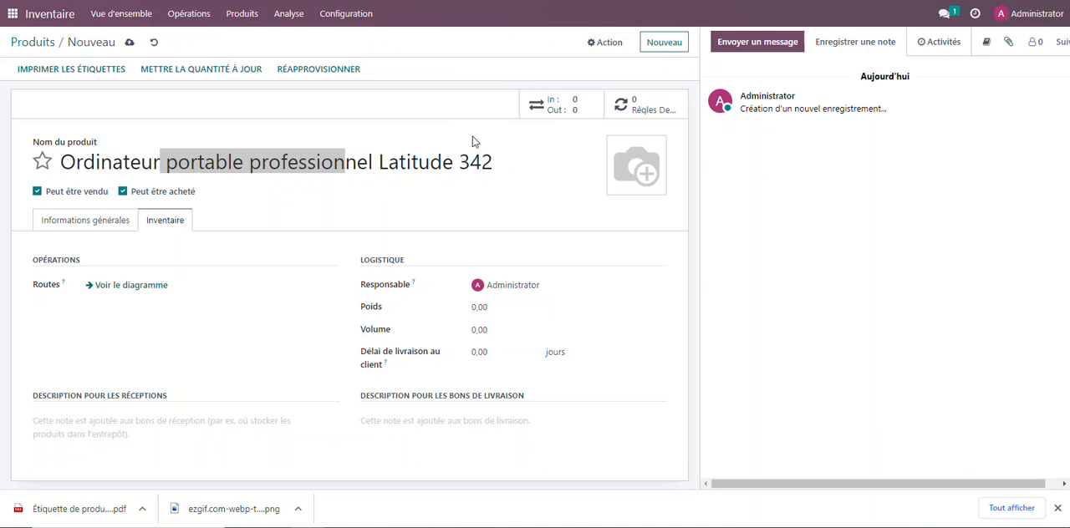
left_click(504, 159)
key("ctrl+a")
type("Laptop Hard Drive Size 500GB to 1TB 4 To 8 Gb")
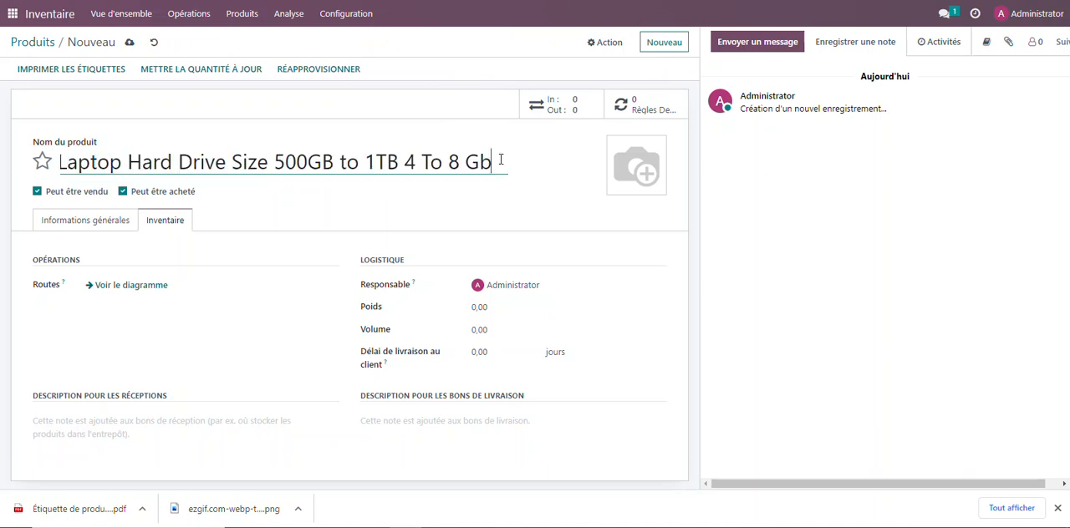
Add the image ezgif.com-webp-to-png.png as the new product's picture and save the product
left_click(622, 187)
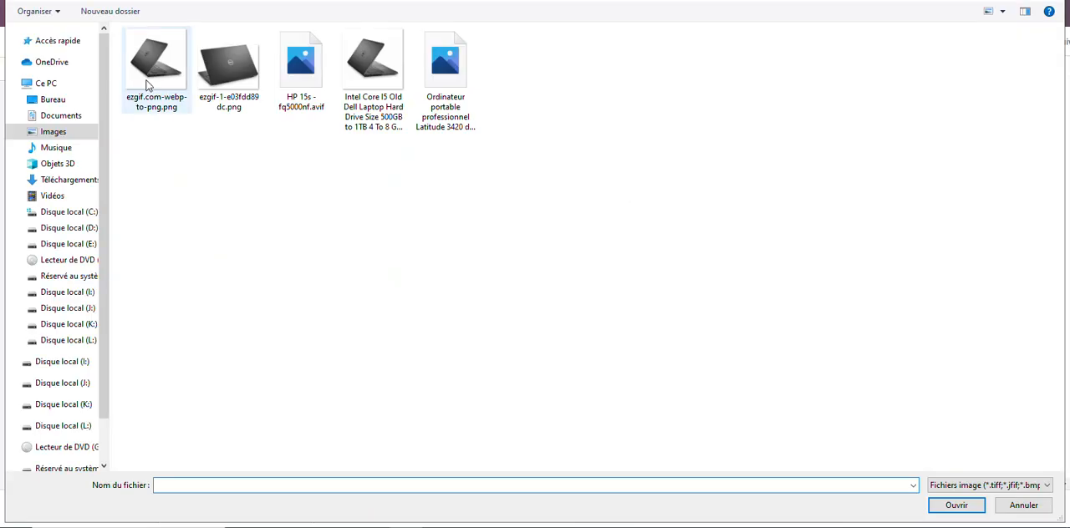
left_click(171, 111)
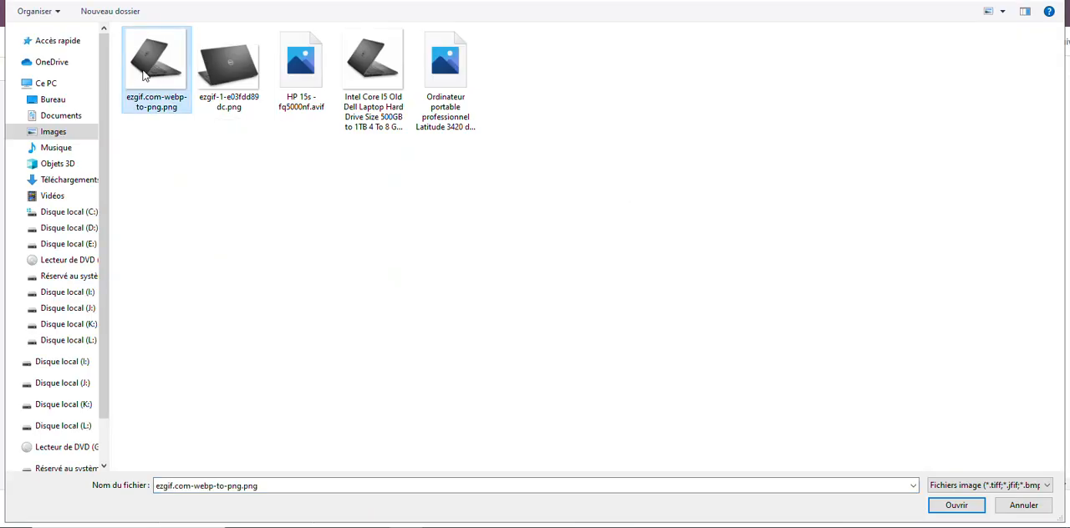
left_click(961, 508)
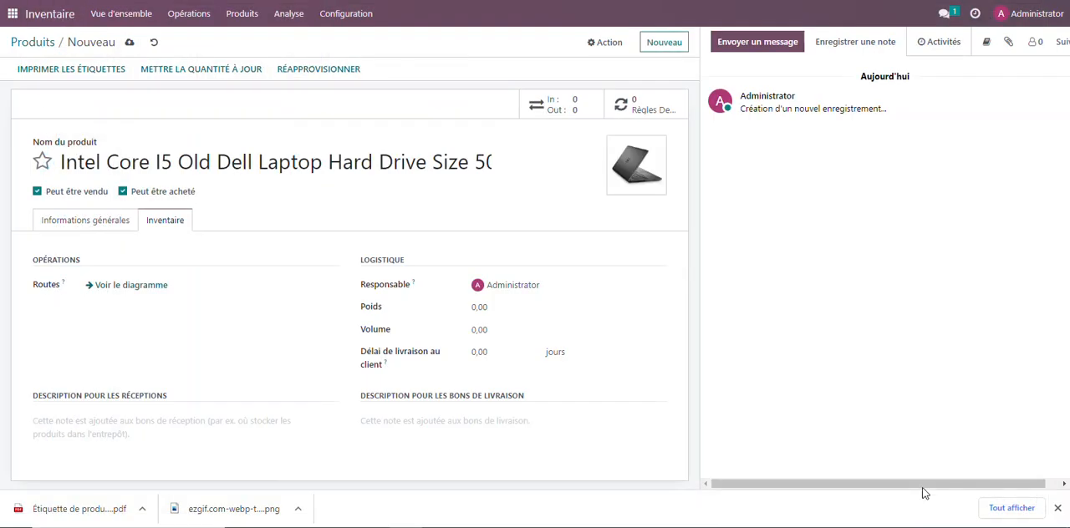
left_click(129, 42)
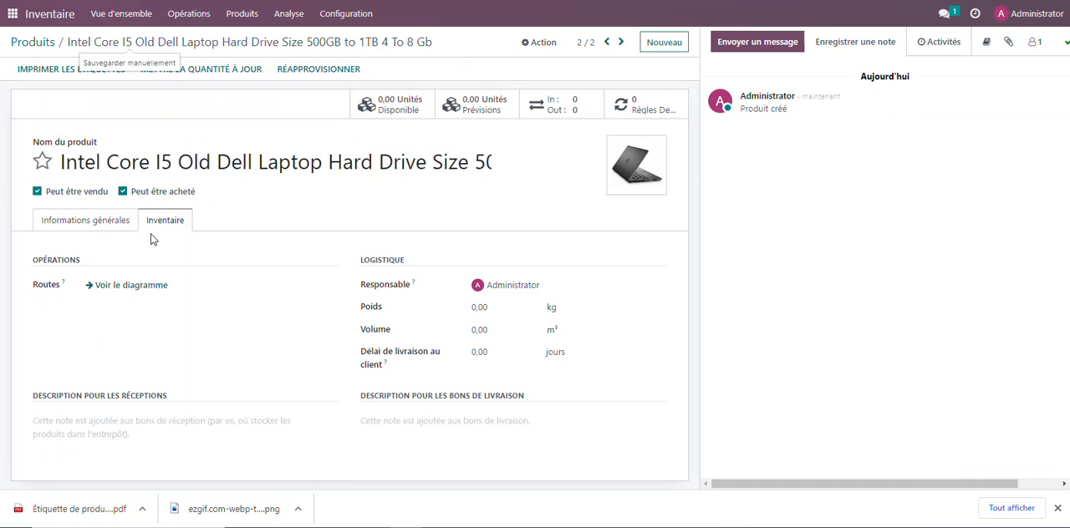
Review the new Dell laptop's general information, and look through the product list and the stock overview
left_click(90, 221)
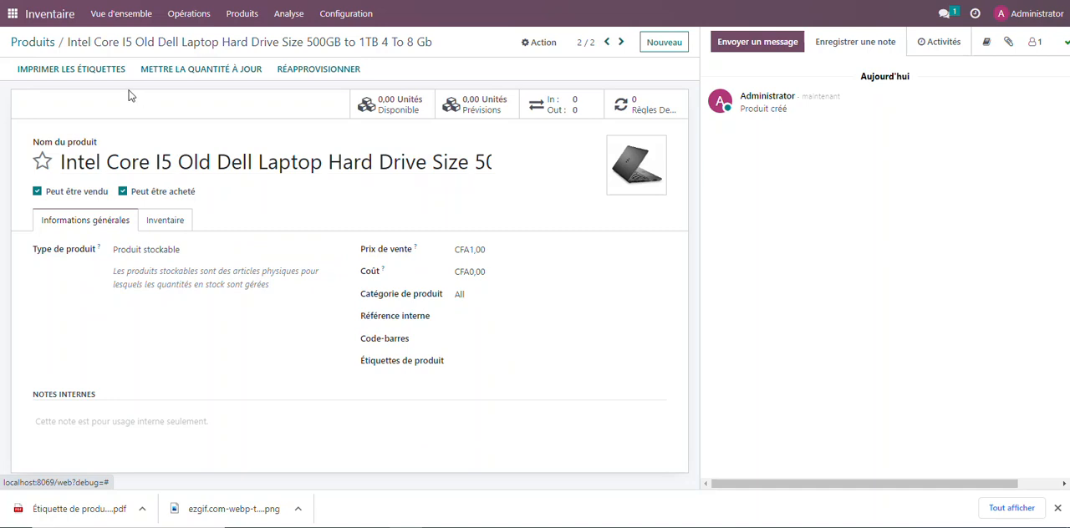
left_click(34, 42)
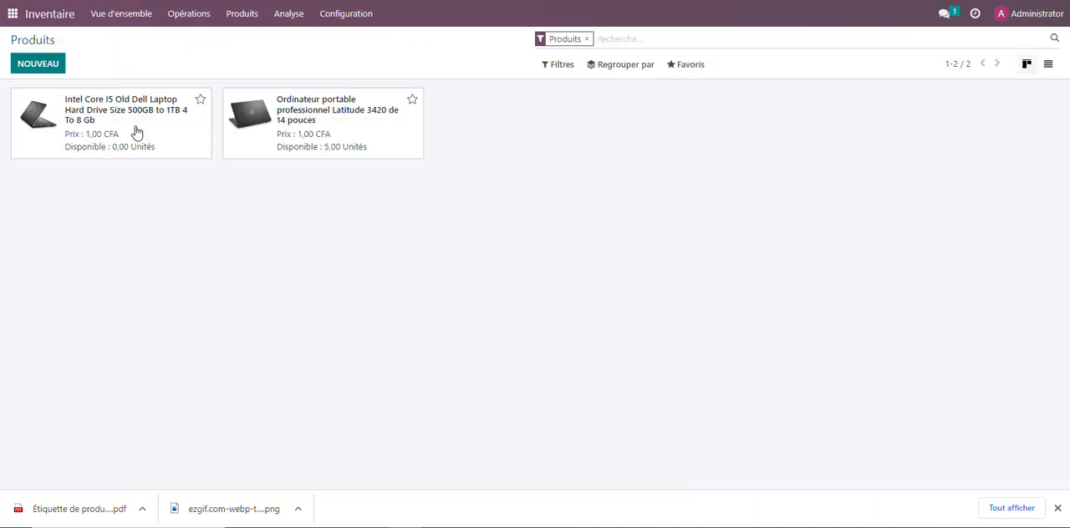
left_click(117, 15)
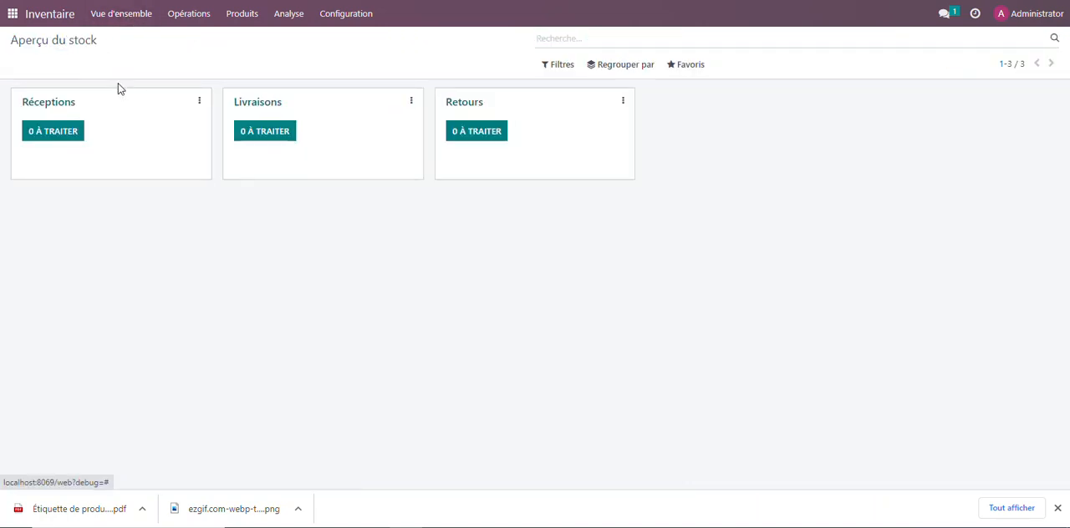
left_click(234, 15)
left_click(246, 40)
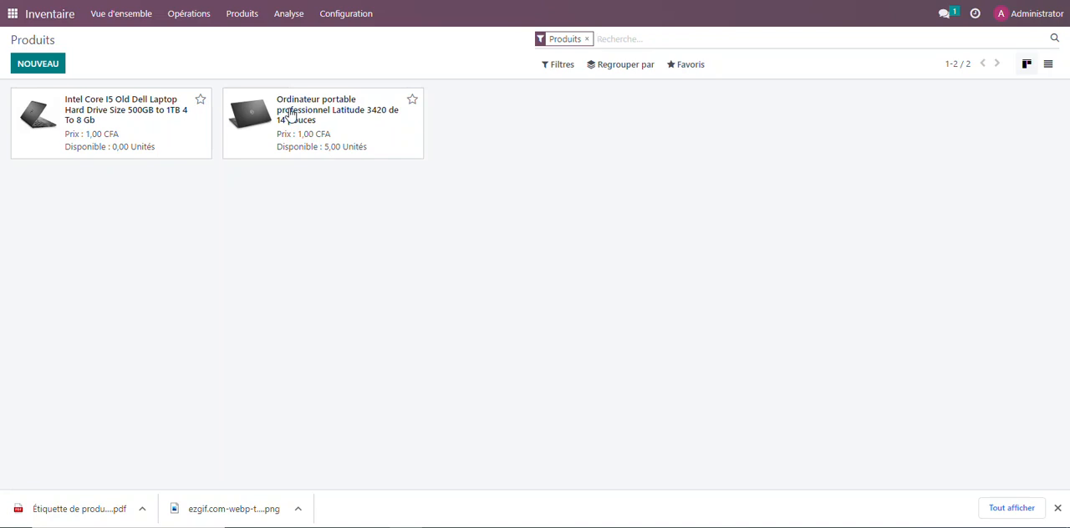
Look at the configured warehouses and open the Latitude 3420 laptop's product record
left_click(356, 13)
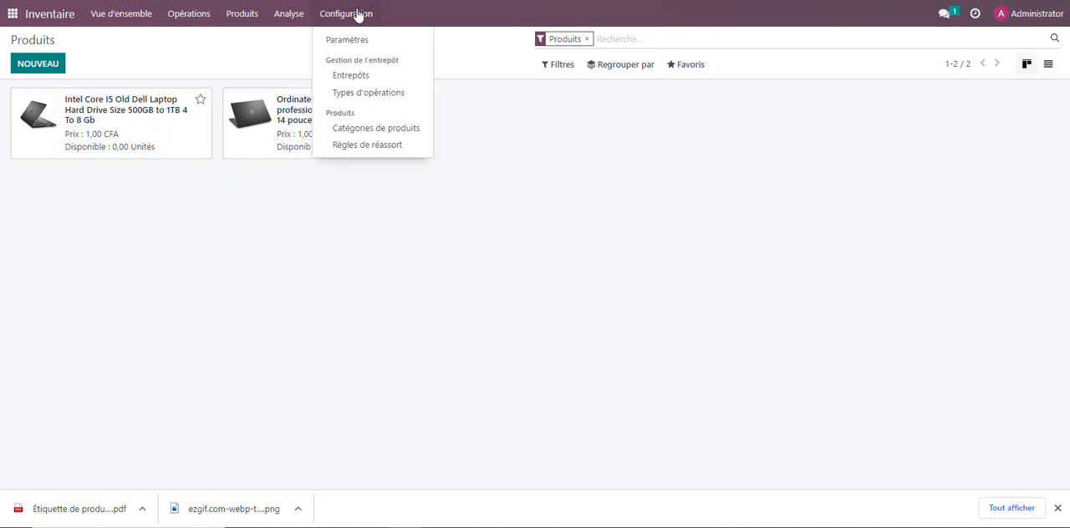
left_click(346, 78)
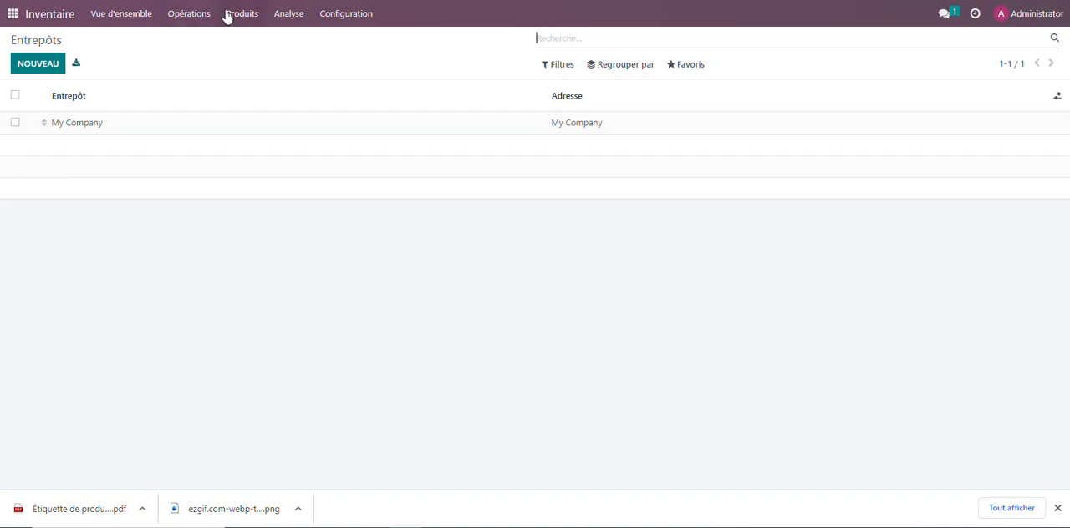
left_click(189, 15)
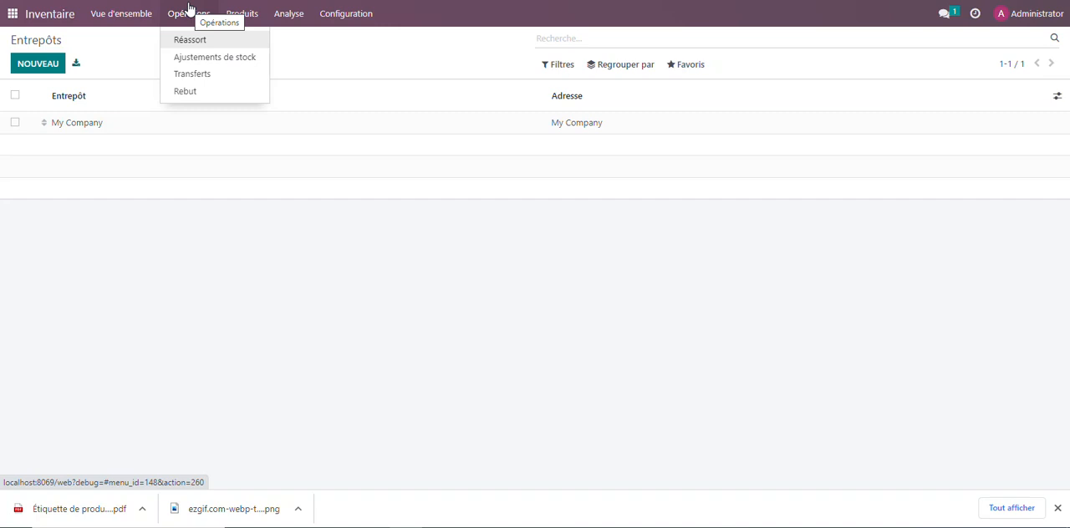
mouse_move(241, 20)
left_click(246, 38)
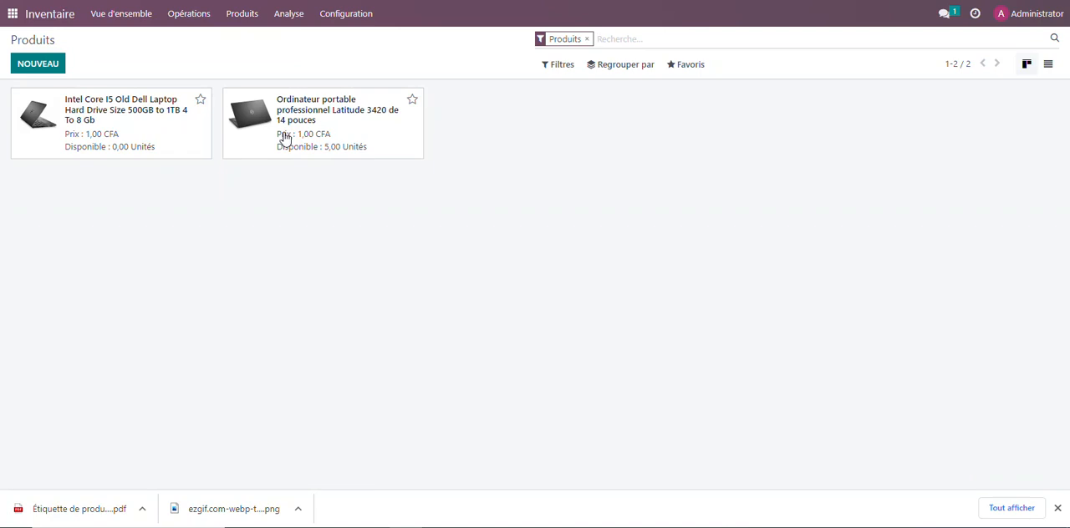
left_click(317, 147)
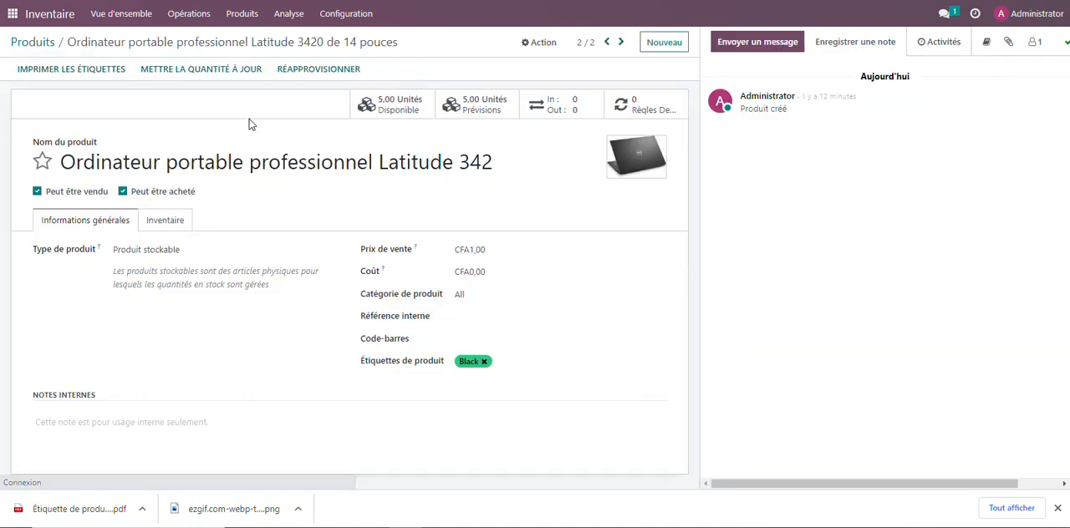
Enter a counted quantity of 20 for the Latitude 3420 laptop in the stock adjustments and apply it
left_click(188, 14)
left_click(183, 58)
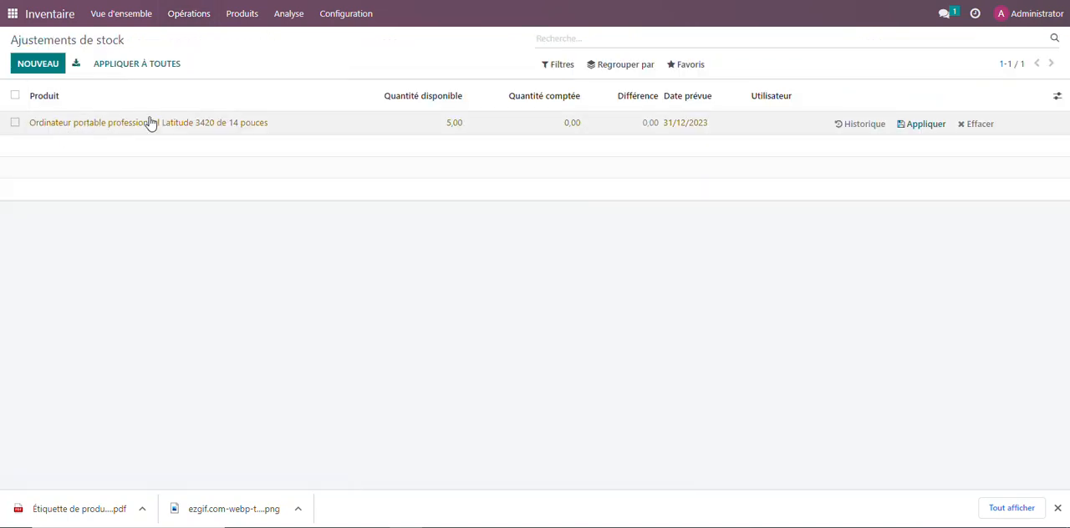
left_click(431, 126)
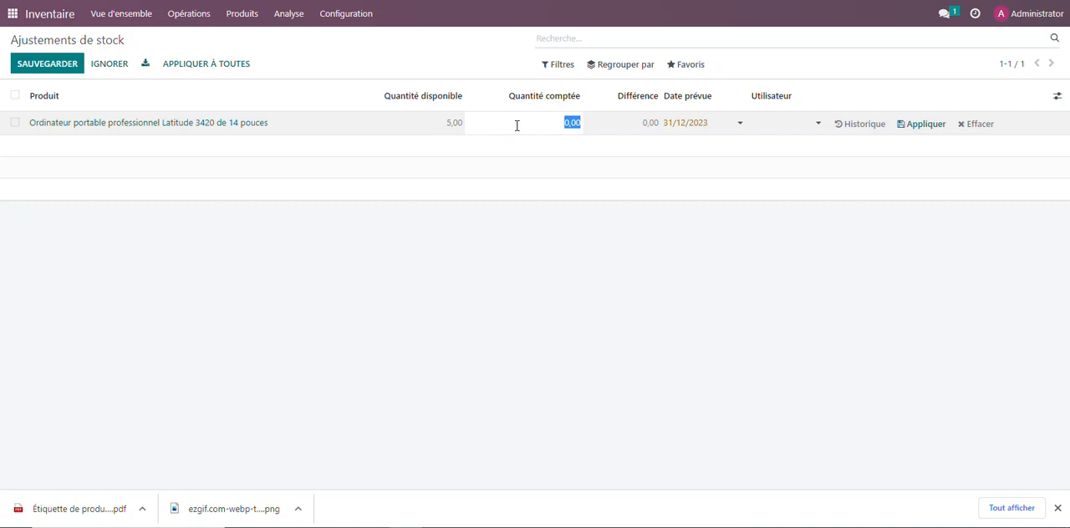
type("20")
left_click(47, 65)
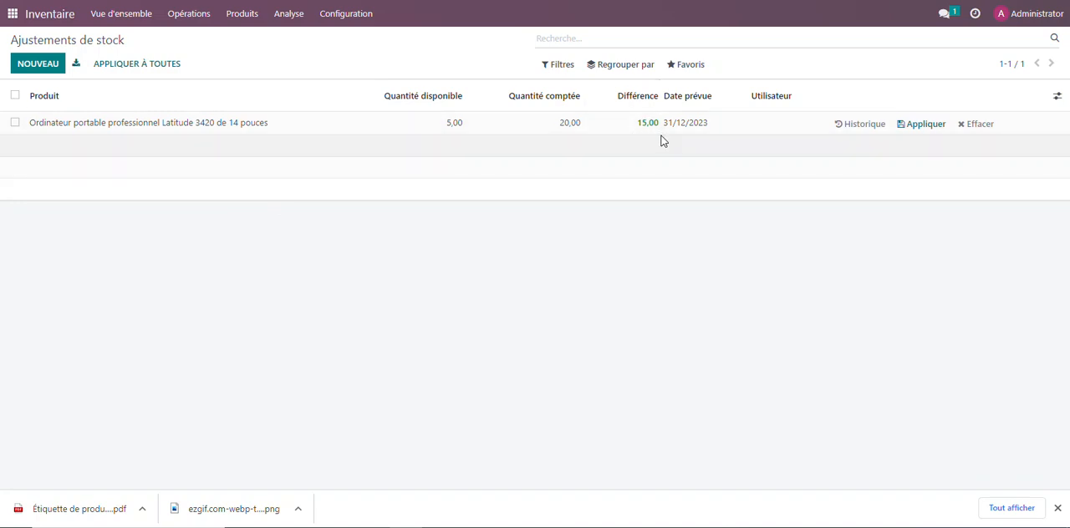
left_click(926, 126)
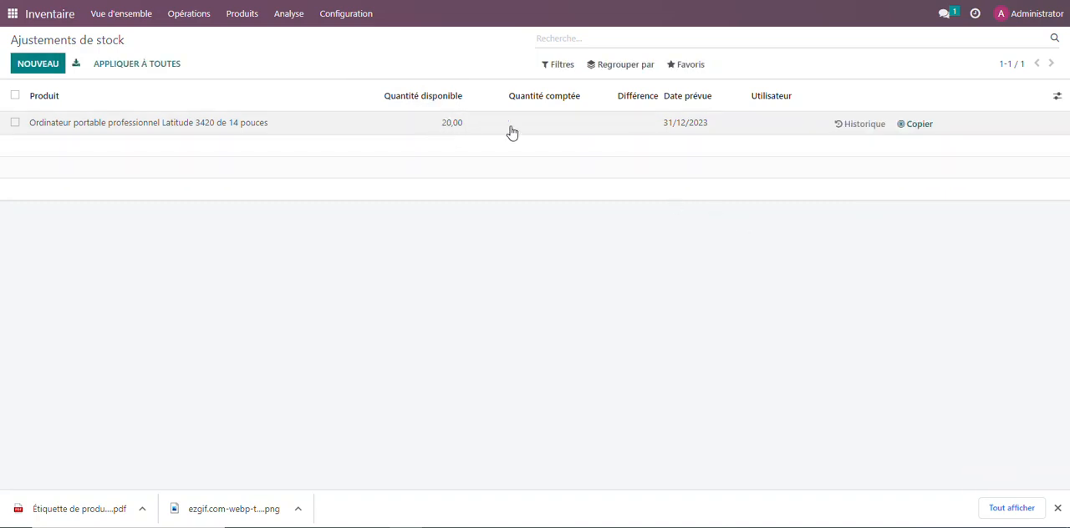
Check the Latitude 3420 laptop's available quantity in the product list and in the stock report
left_click(207, 13)
left_click(242, 13)
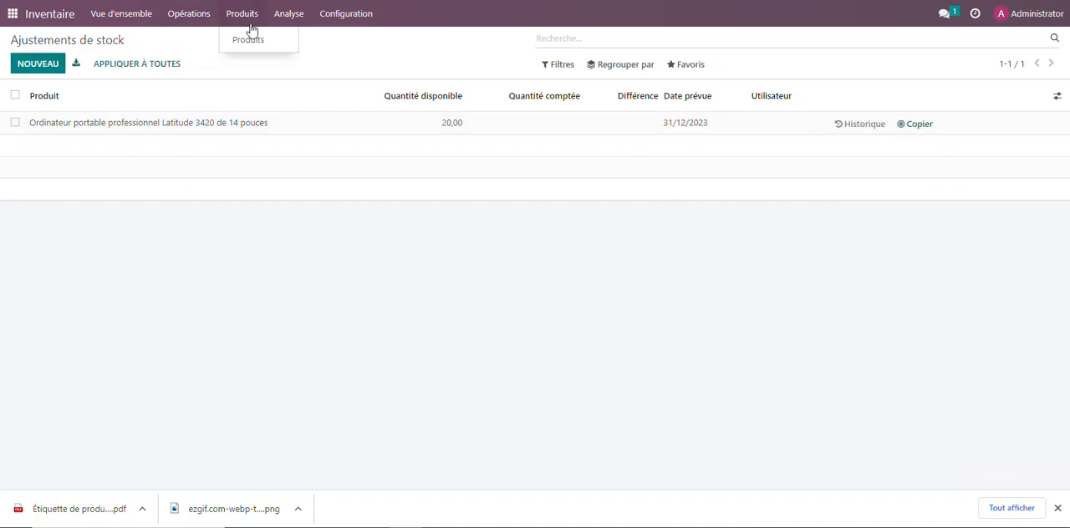
left_click(247, 39)
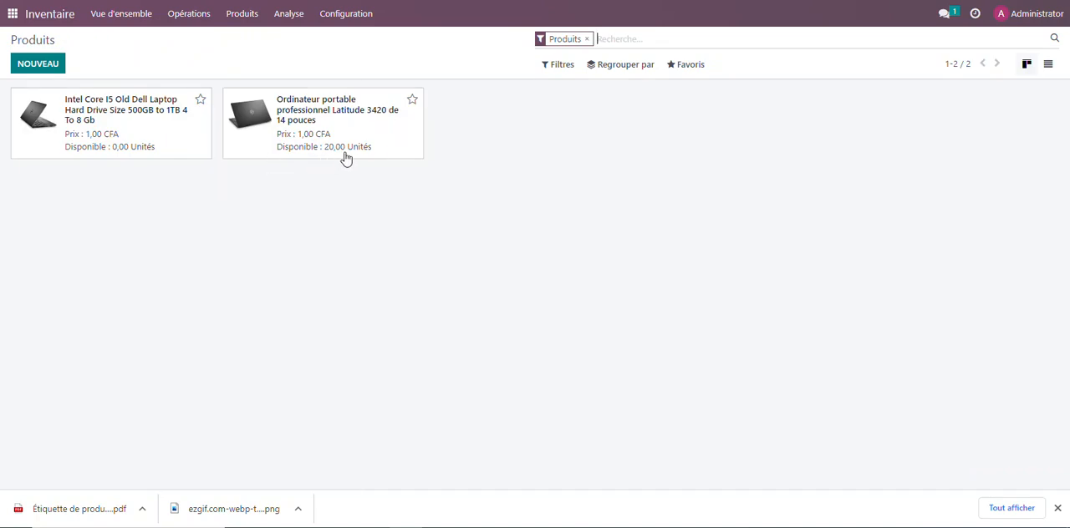
left_click(288, 13)
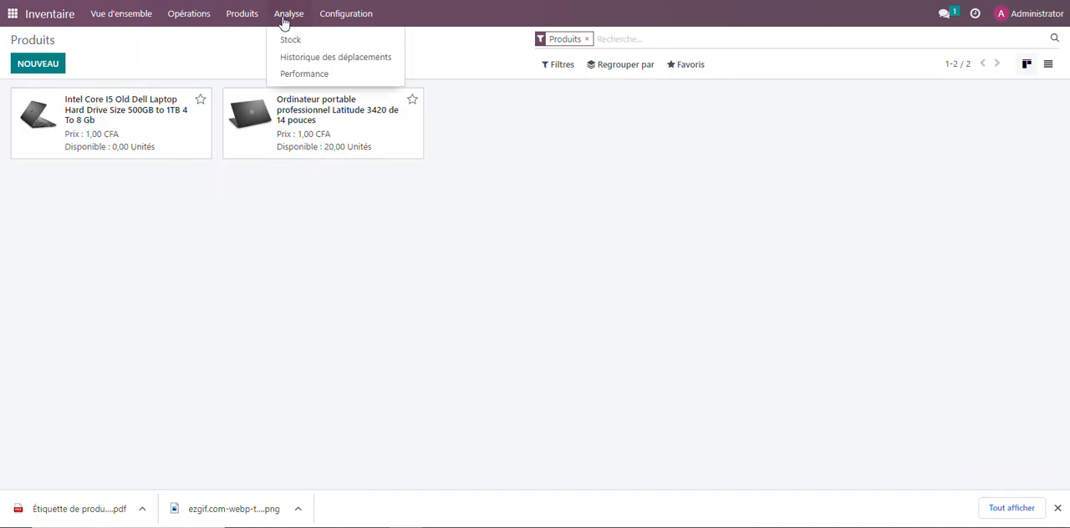
left_click(281, 44)
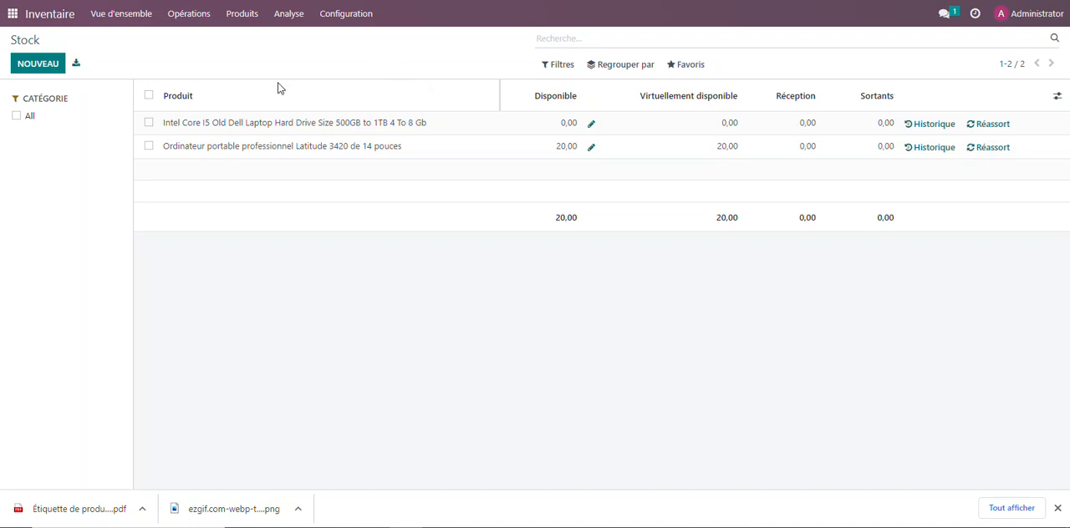
Look at the product list and open the Latitude 3420 laptop's record to review its stock quantities
left_click(200, 22)
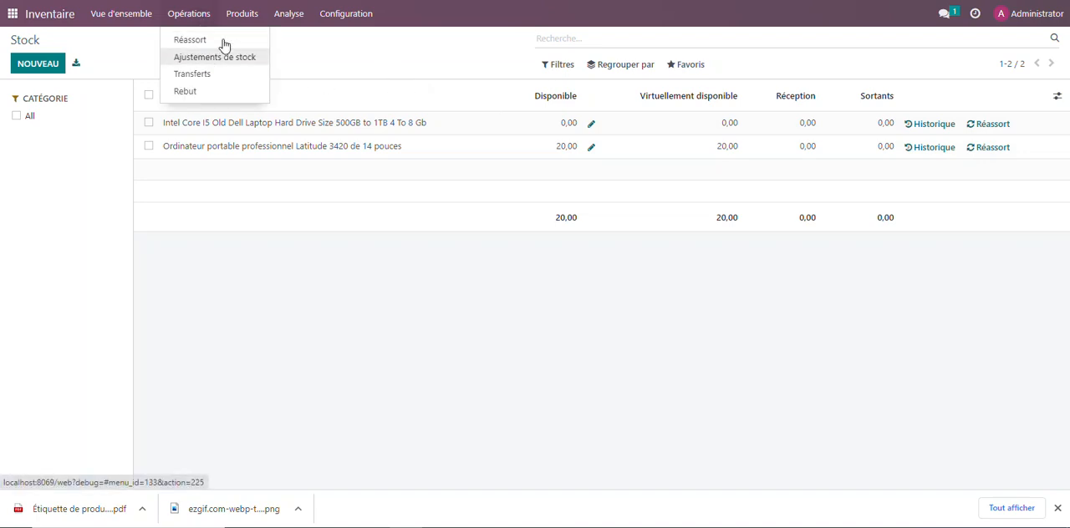
mouse_move(241, 13)
left_click(234, 40)
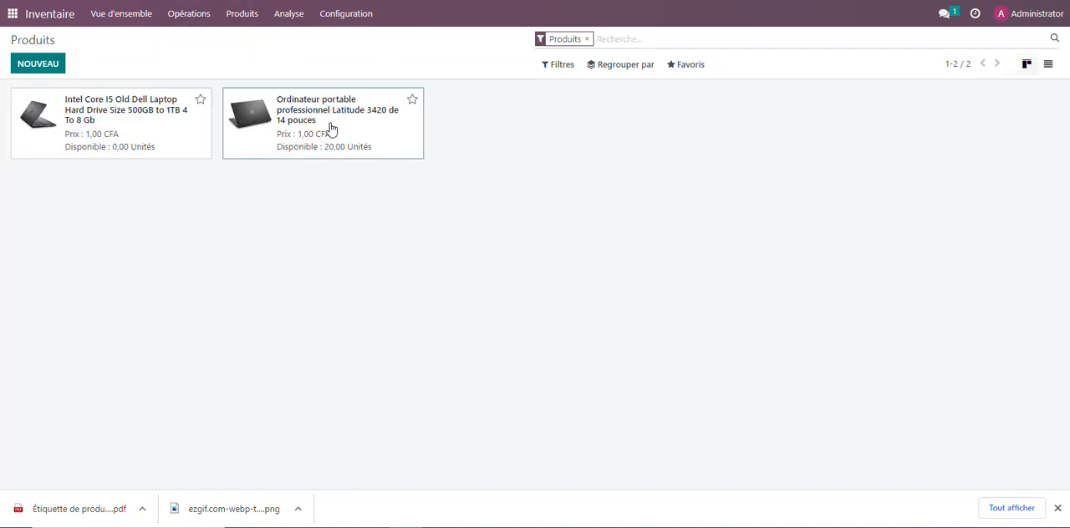
left_click(358, 139)
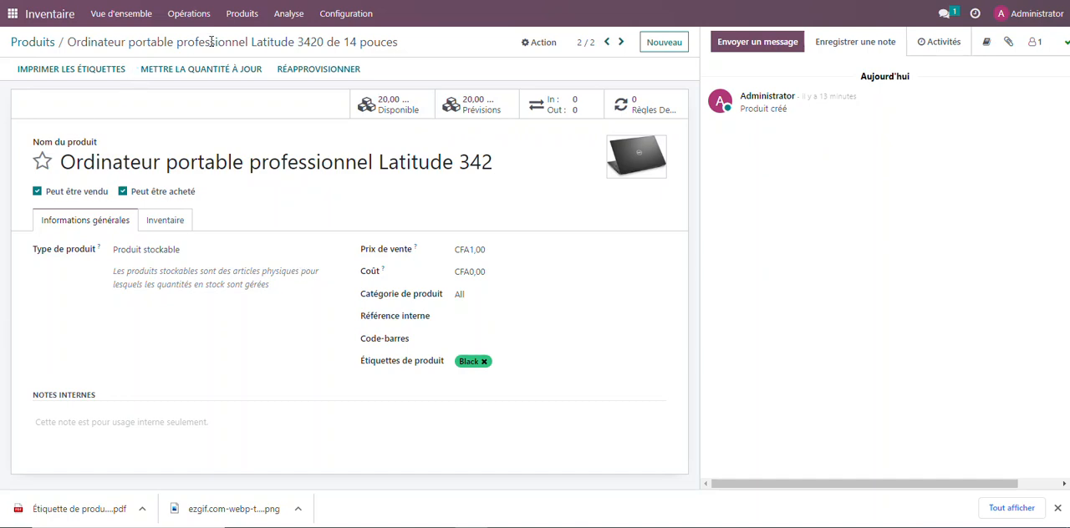
Create a new stock transfer with Administrator as the contact and "My Company: Réceptions" as the operation type
left_click(192, 18)
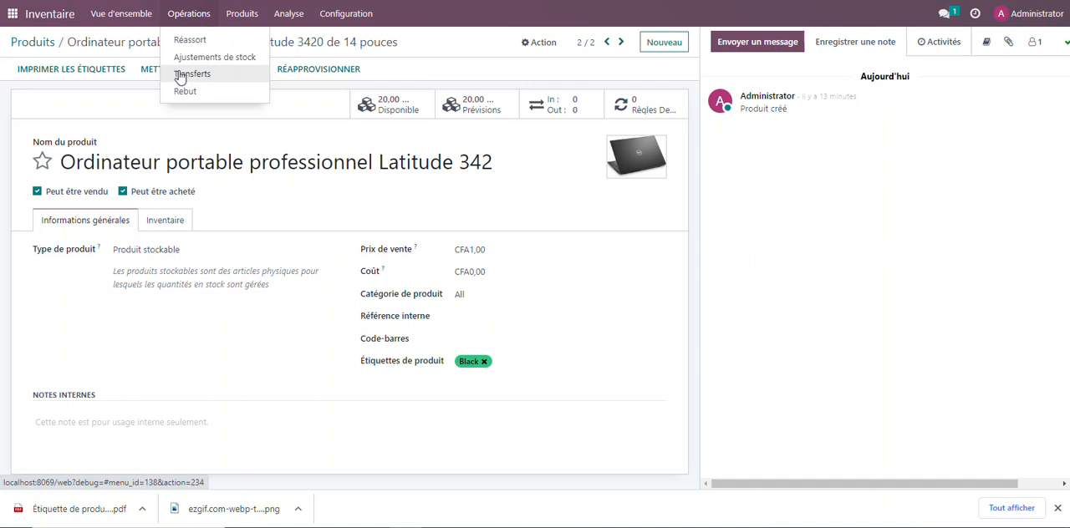
left_click(194, 74)
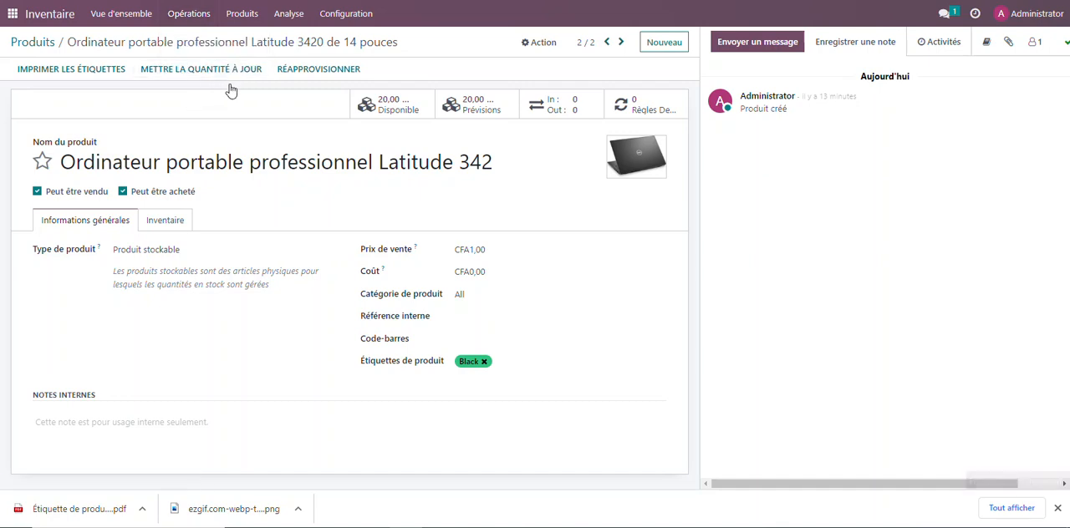
left_click(39, 64)
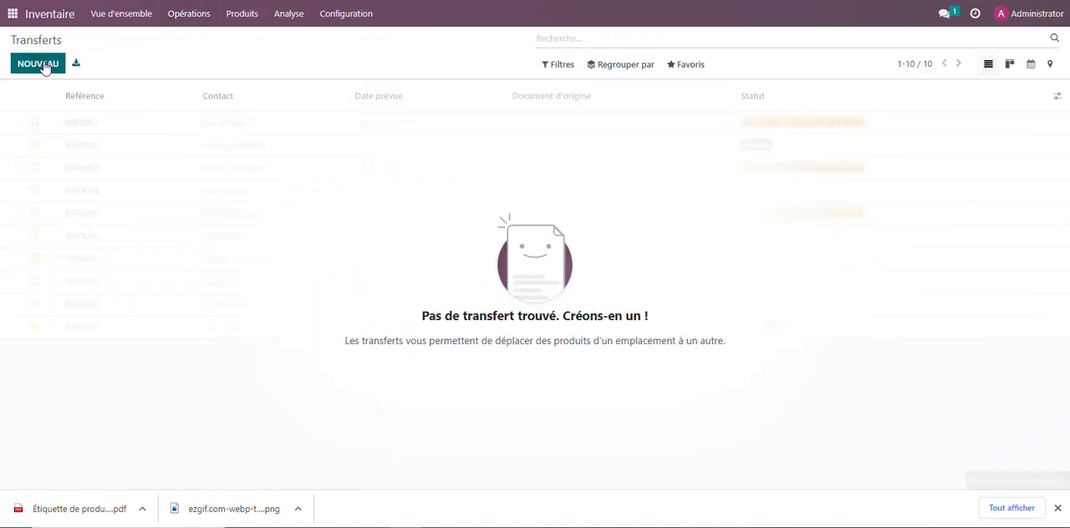
left_click(153, 151)
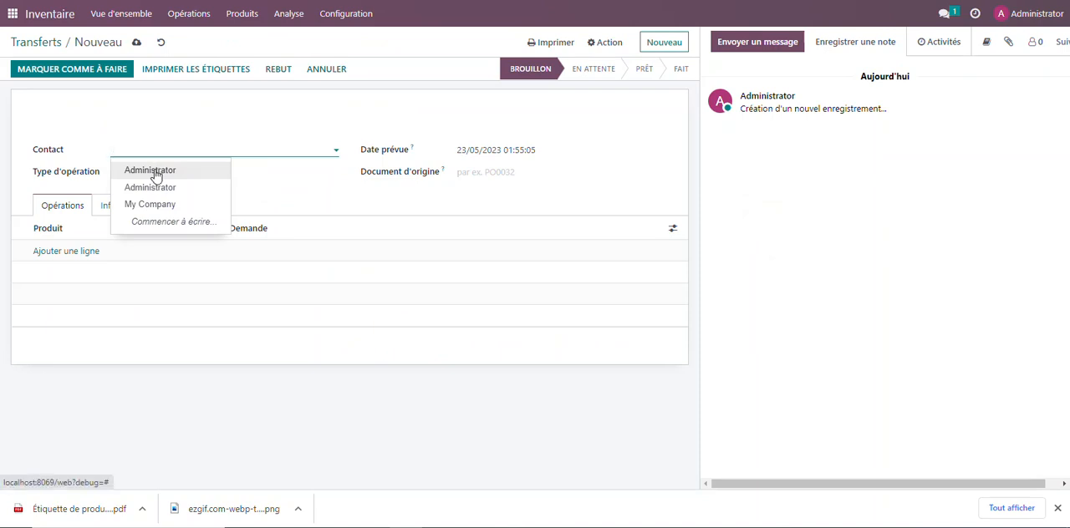
left_click(176, 174)
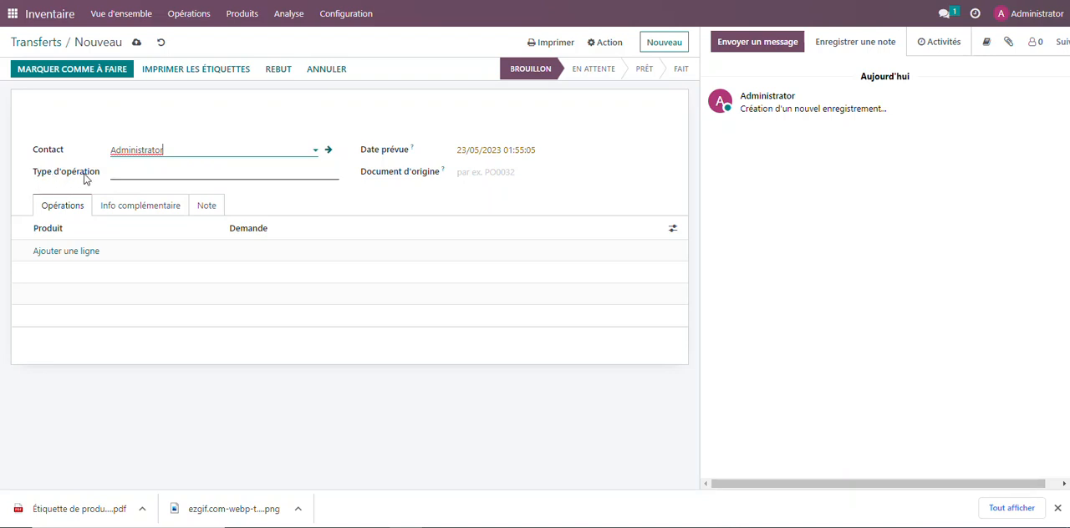
left_click(143, 175)
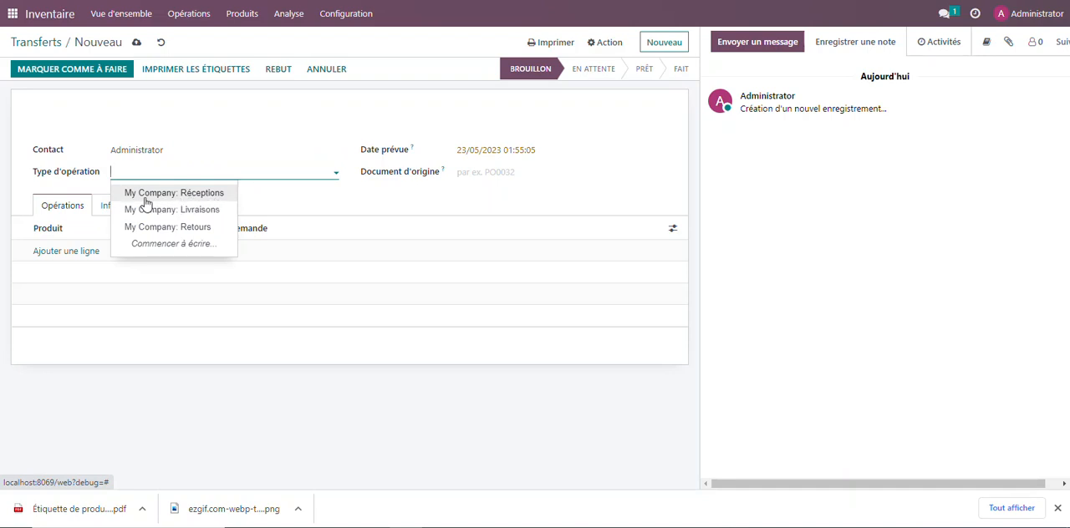
left_click(201, 194)
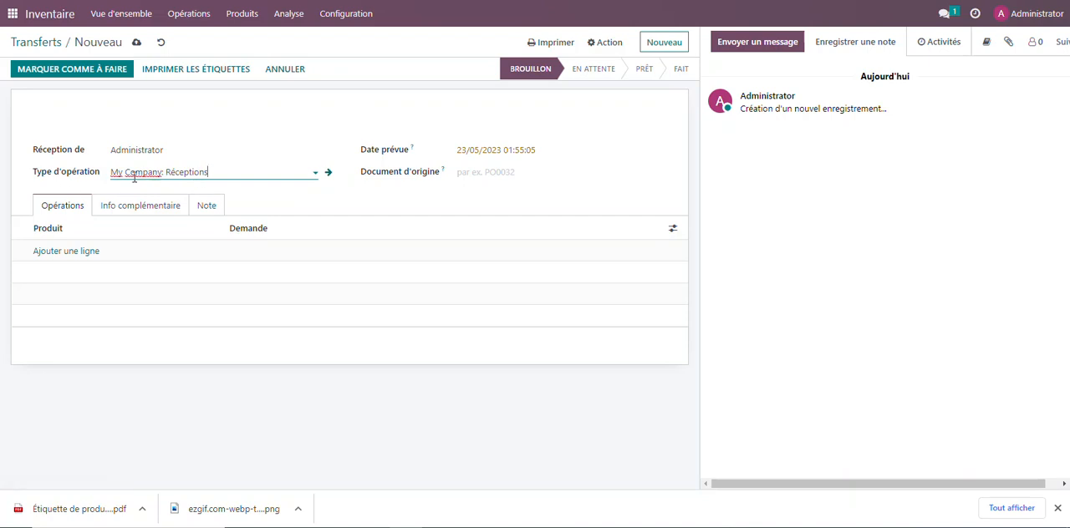
left_click(224, 174)
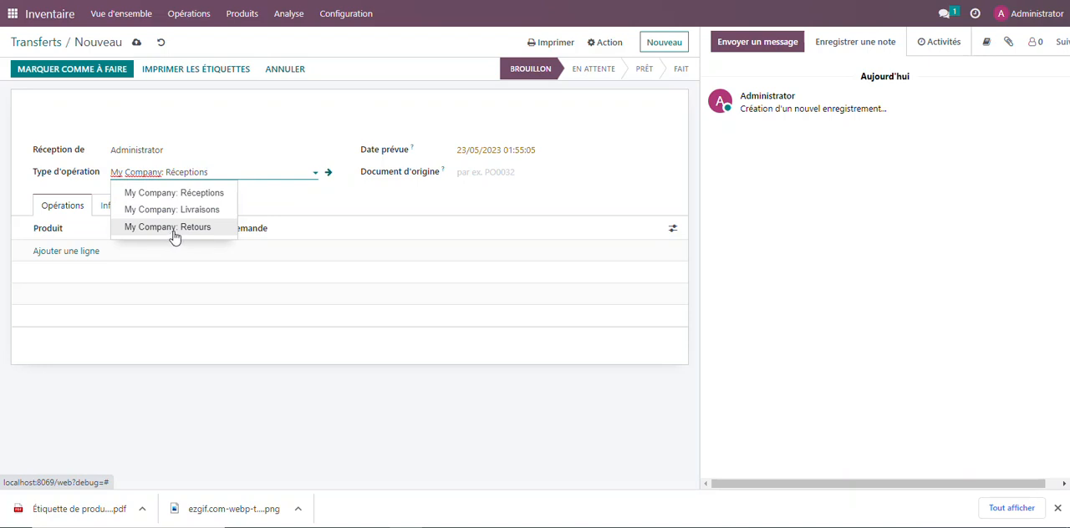
left_click(278, 210)
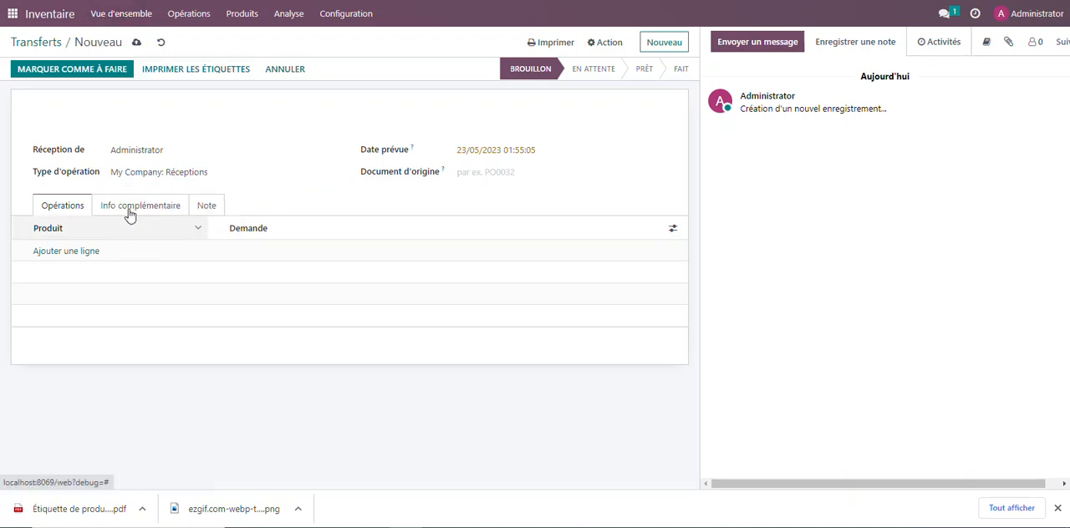
Add the Intel Core I5 Old Dell laptop and the Latitude 3420 laptop as product lines of the transfer
left_click(60, 251)
left_click(104, 255)
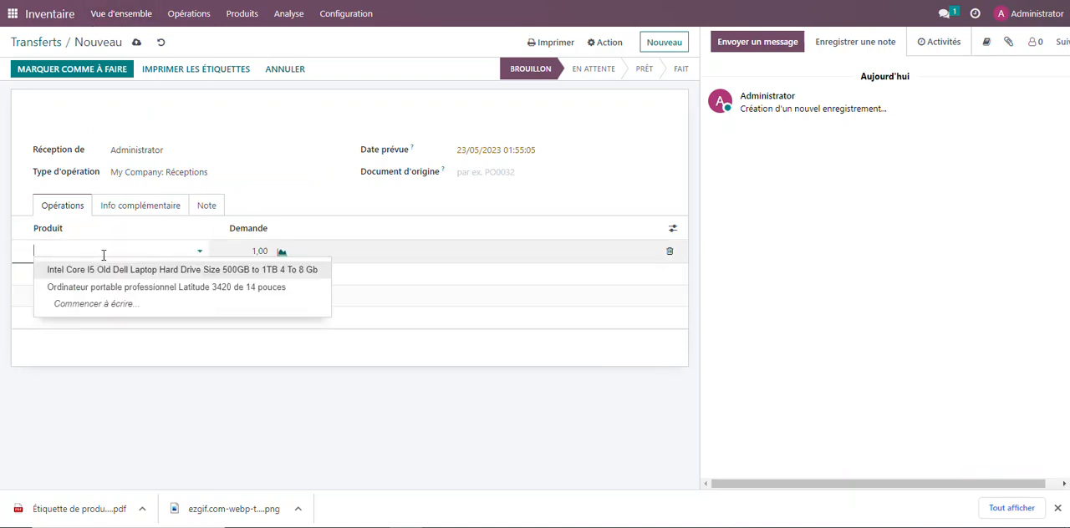
left_click(101, 272)
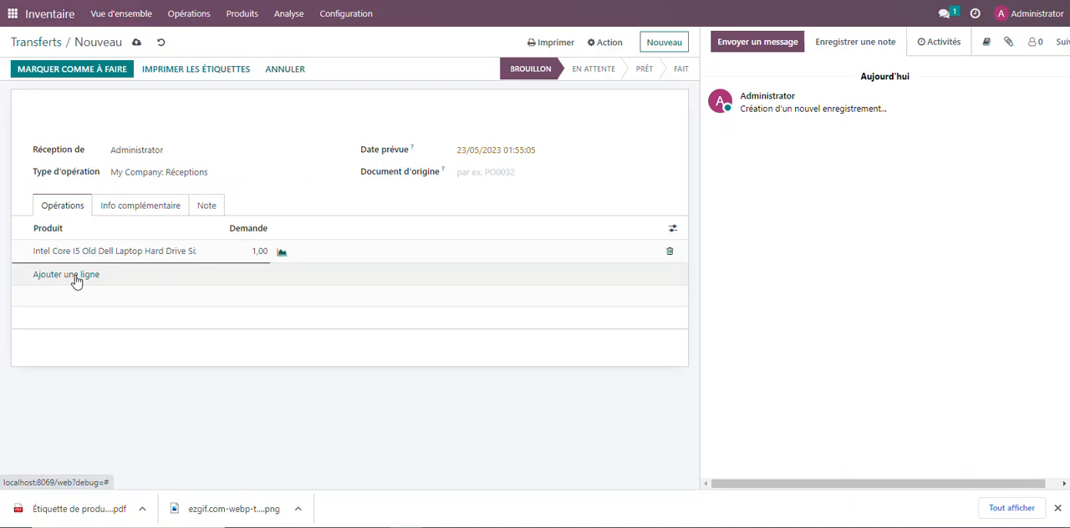
left_click(74, 277)
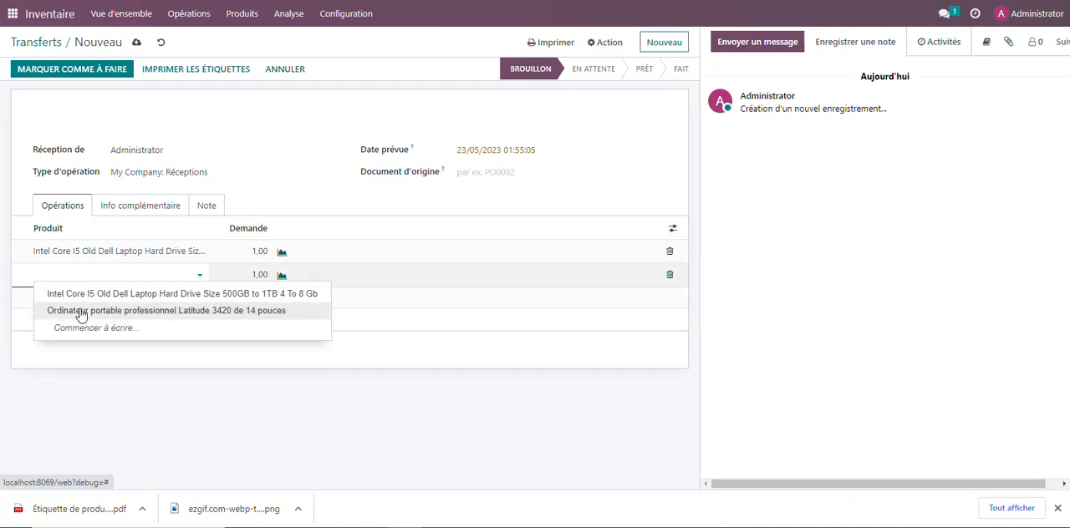
left_click(82, 310)
Set the demand to 50 for the Intel Core I5 Dell laptop and 80 for the Latitude 3420 laptop
left_click(254, 257)
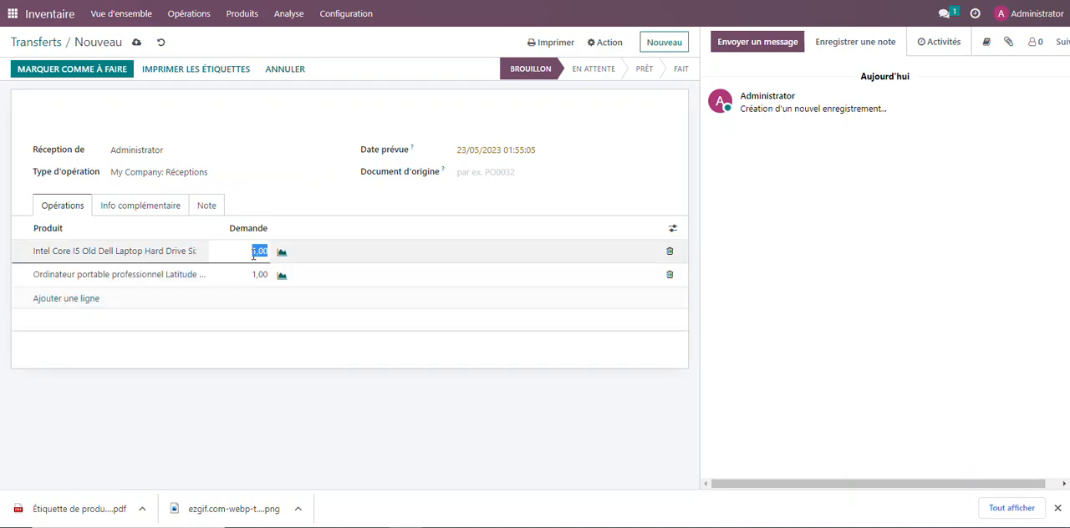
type("50")
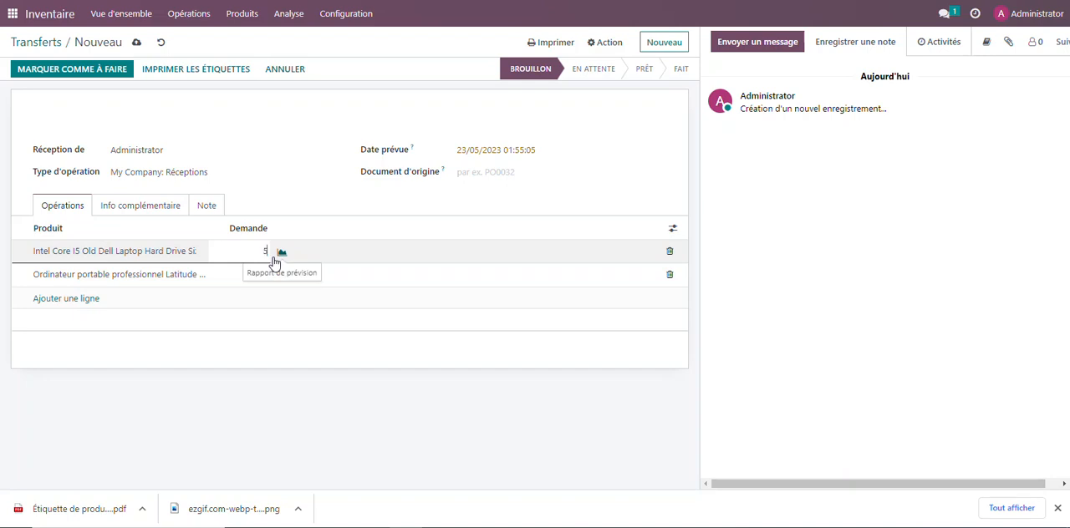
left_click(244, 279)
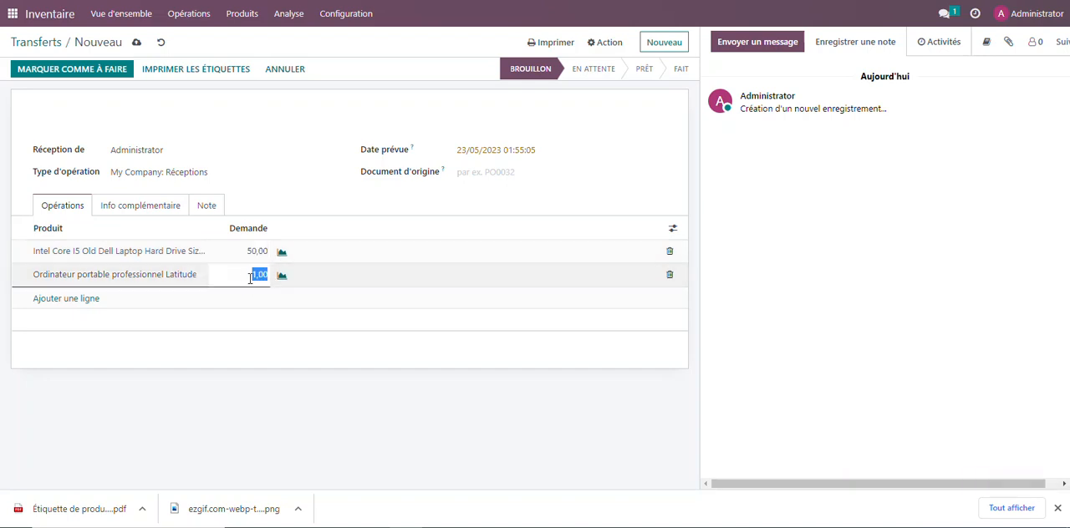
type("80")
left_click(289, 332)
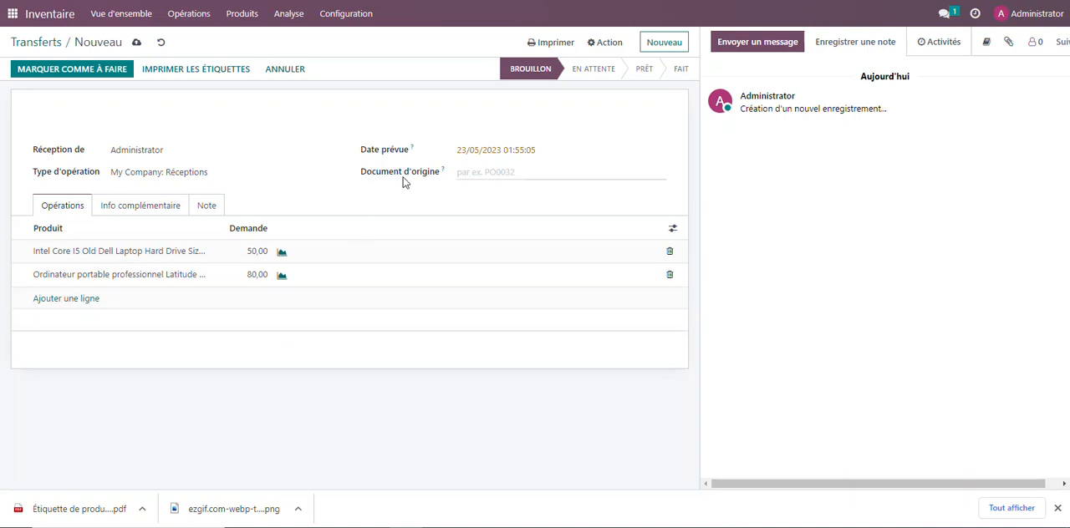
Review the transfer's additional information and note, mark it as to do, and return to its product lines
left_click(456, 174)
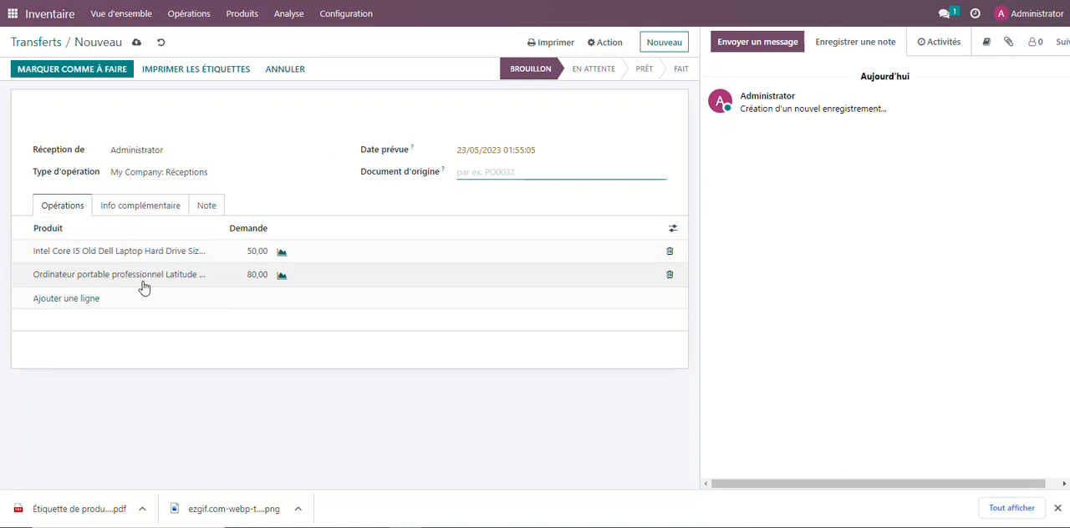
left_click(149, 216)
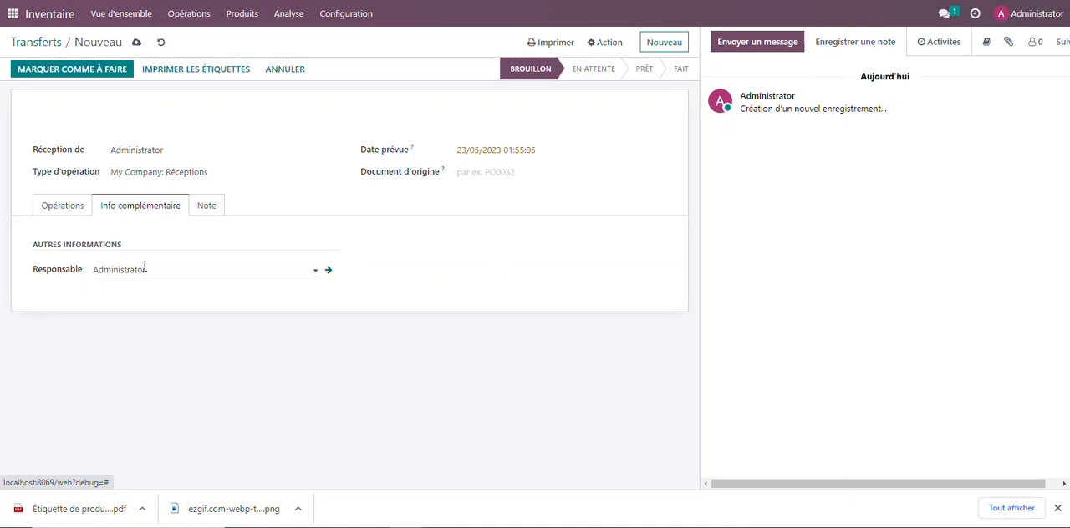
left_click(206, 208)
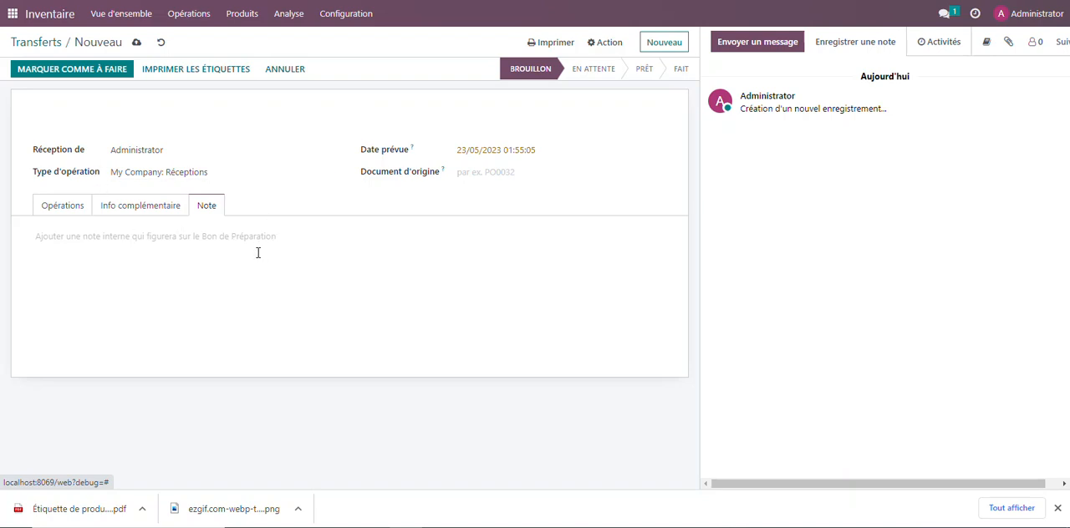
left_click(58, 80)
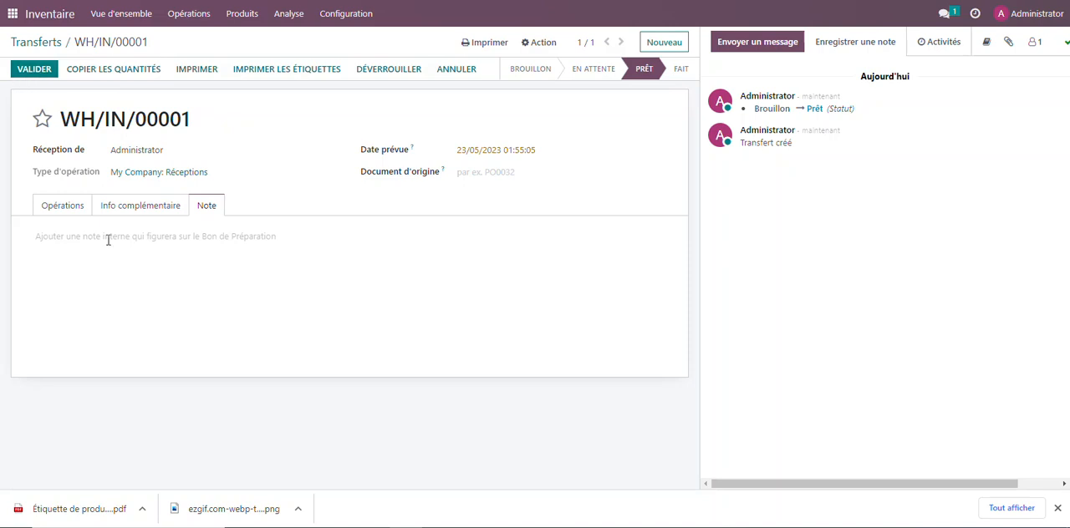
left_click(63, 211)
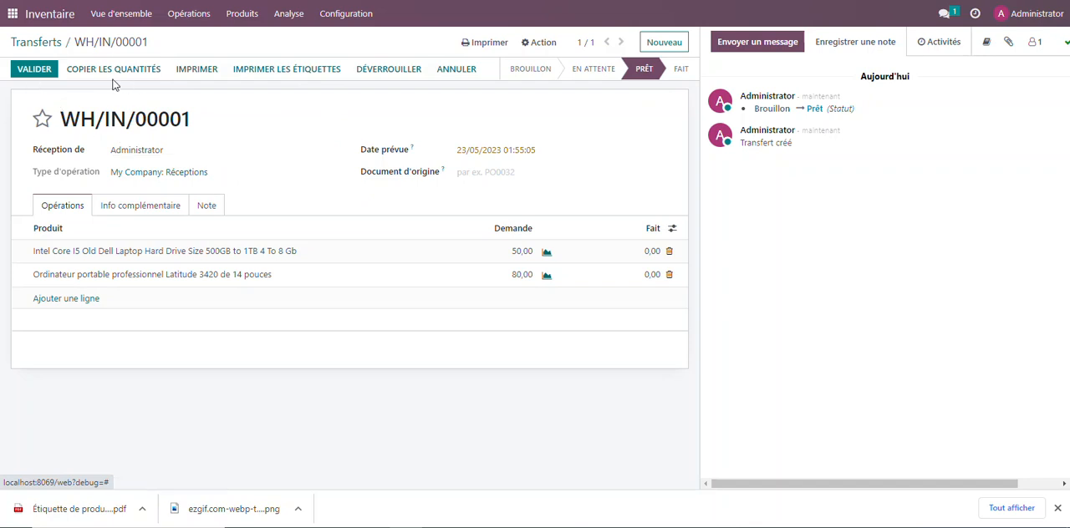
Check the available and forecast quantities in the product records of the Latitude 3420 and the Intel Core I5 Dell laptops
left_click(234, 14)
left_click(240, 38)
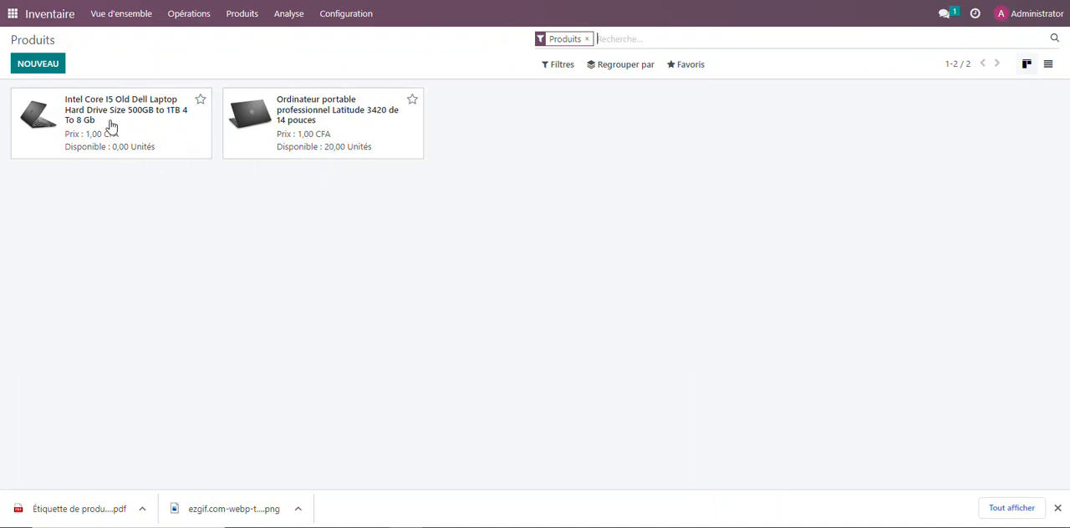
left_click(306, 121)
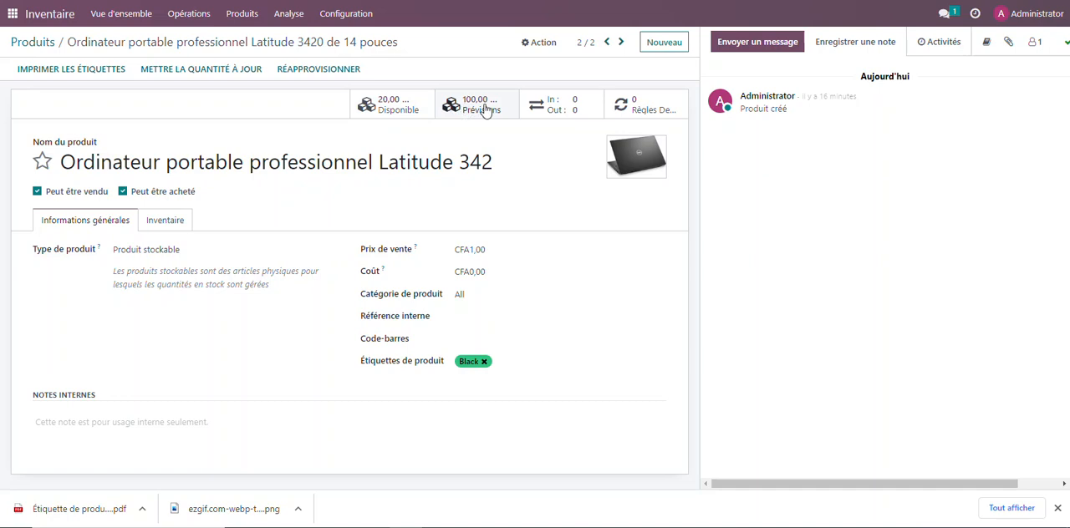
left_click(42, 41)
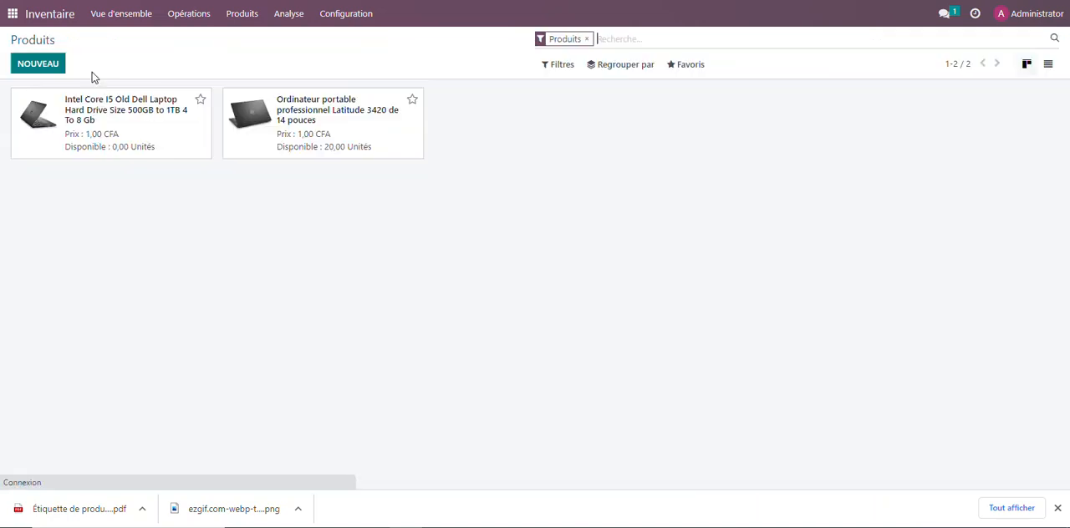
left_click(126, 122)
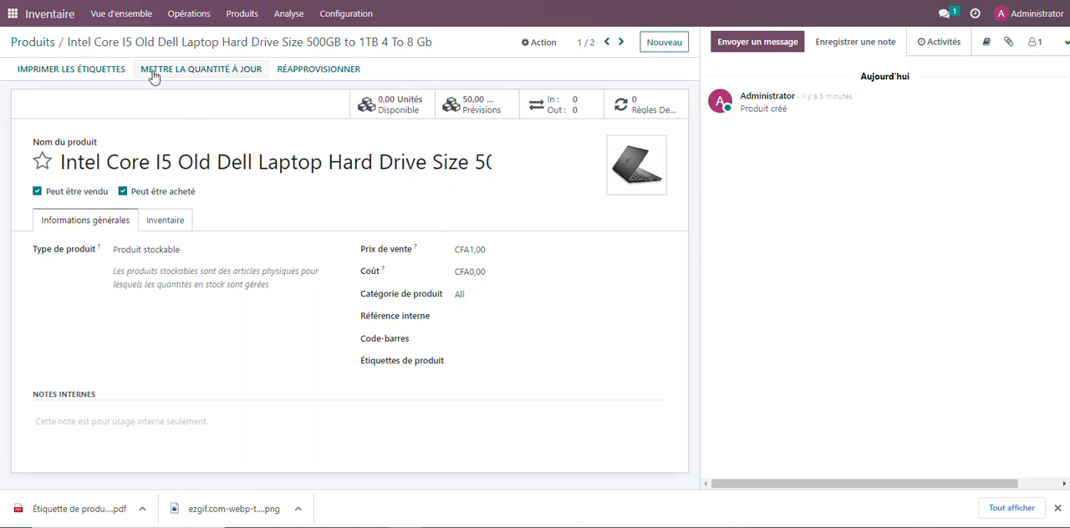
Reopen the pending reception transfer, validate it and apply the immediate transfer of all its quantities
left_click(179, 17)
left_click(189, 73)
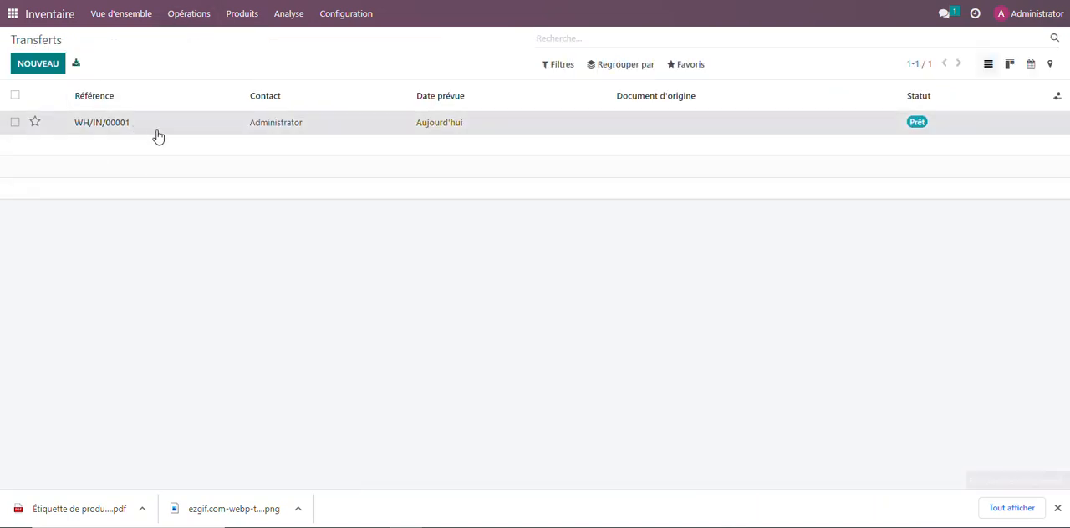
left_click(158, 135)
left_click(35, 69)
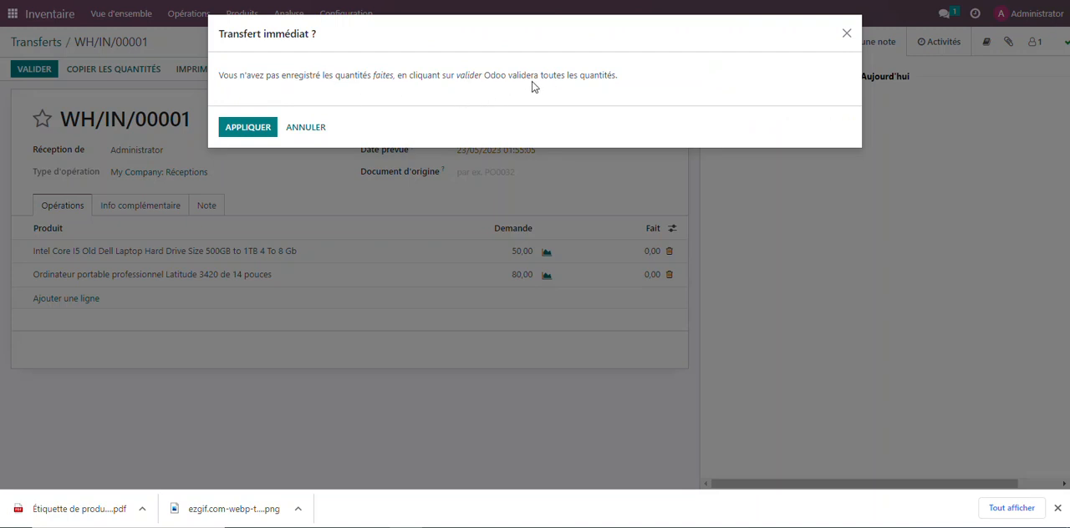
left_click(322, 132)
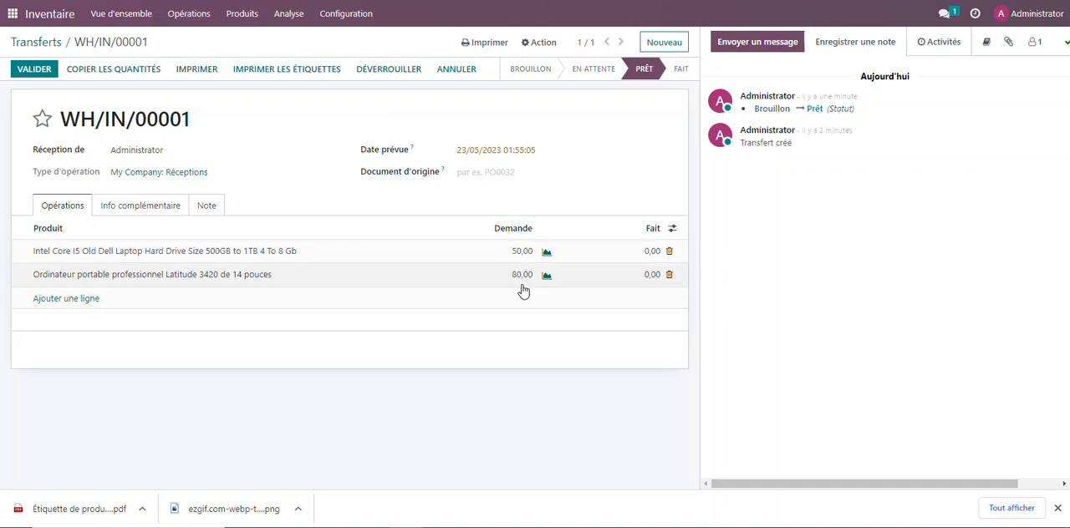
left_click(37, 72)
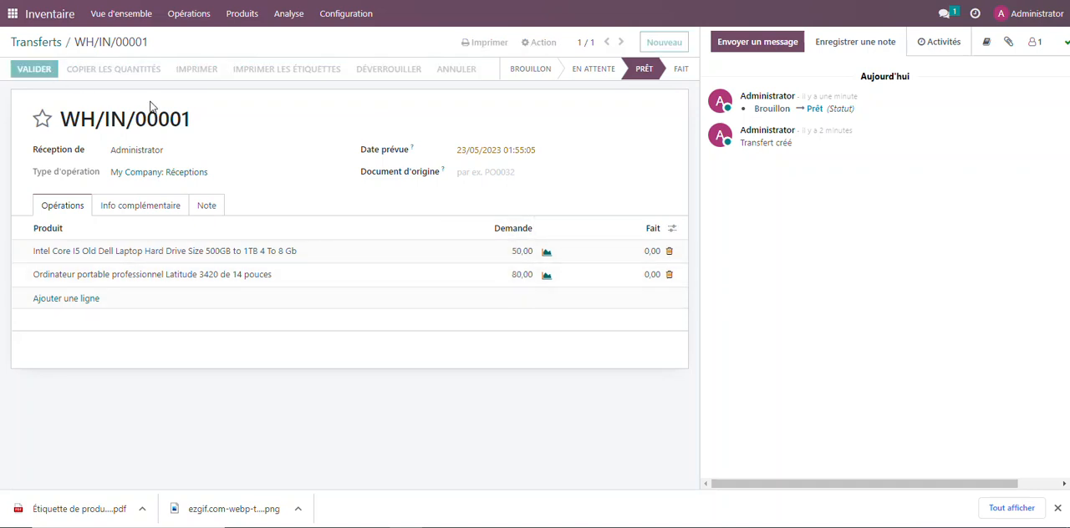
left_click(248, 133)
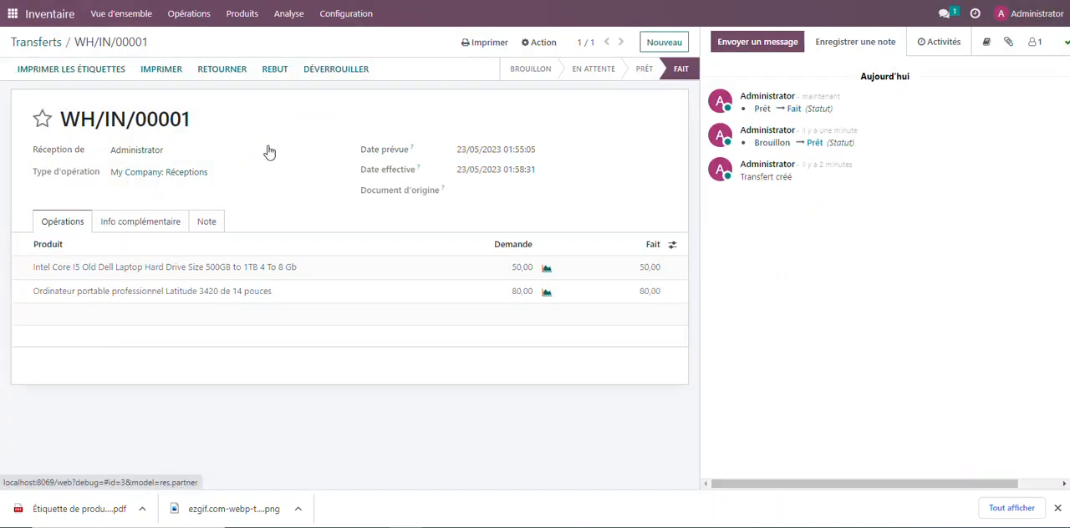
Check both laptops' available quantities in the product list following the validated reception
left_click(244, 16)
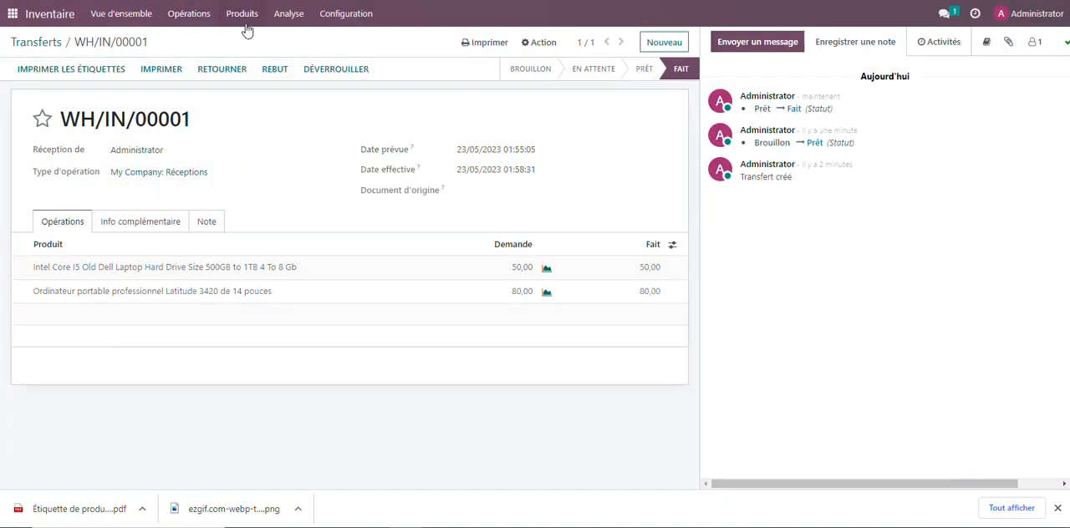
left_click(249, 42)
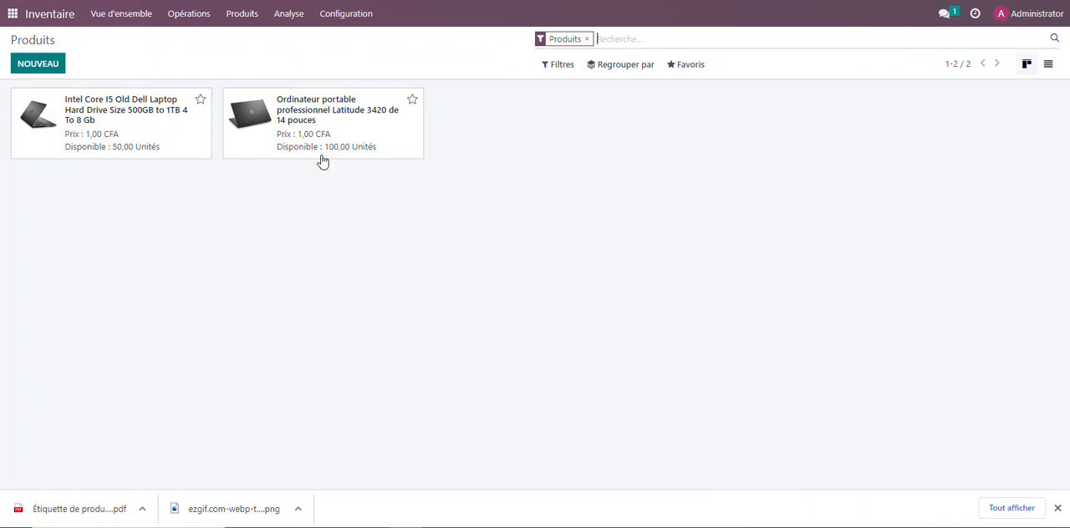
Check both laptops' available, forecast, incoming and outgoing quantities in the Stock report
left_click(286, 16)
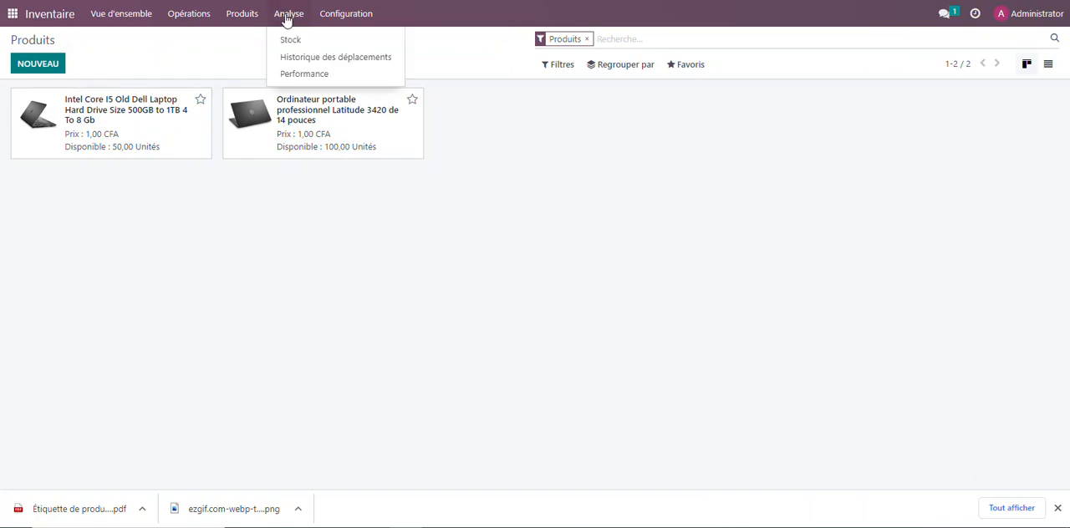
left_click(286, 40)
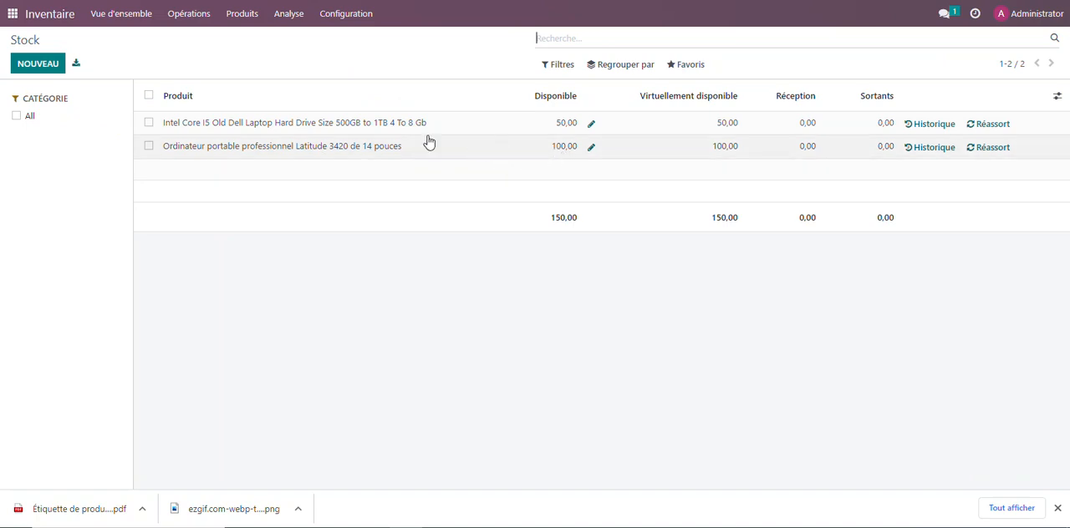
Create a new transfer with Administrator as the contact and My Company: Livraisons as the operation type
left_click(209, 24)
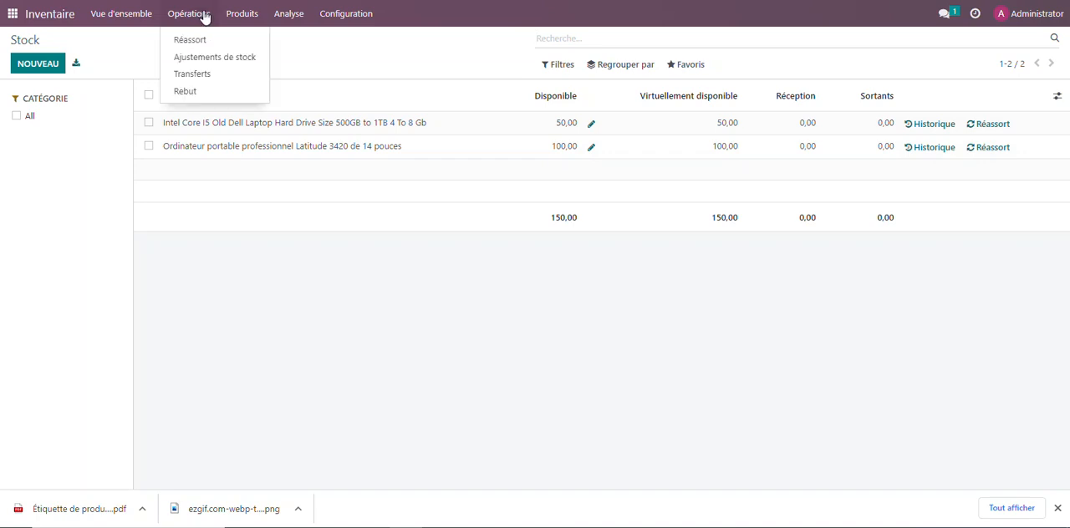
left_click(221, 75)
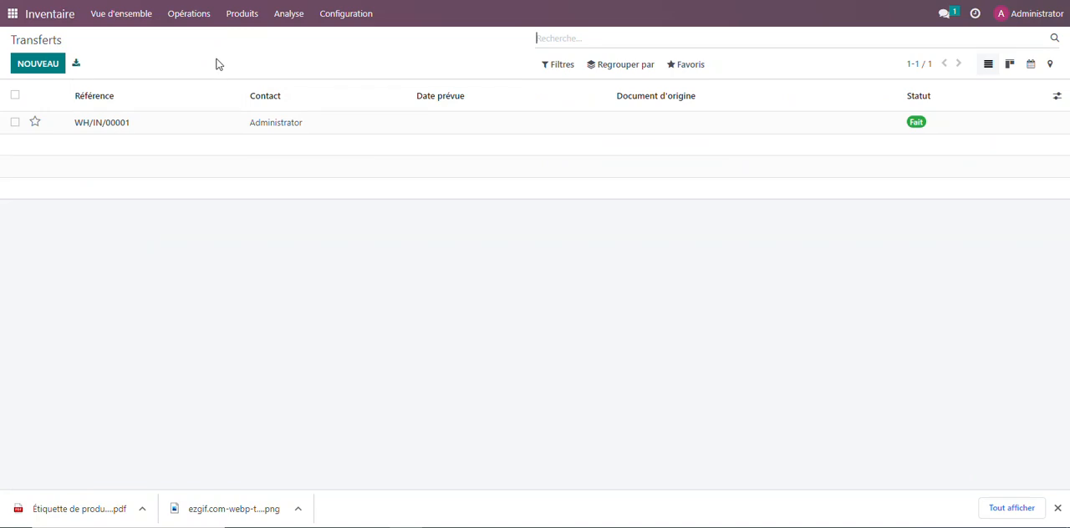
left_click(33, 68)
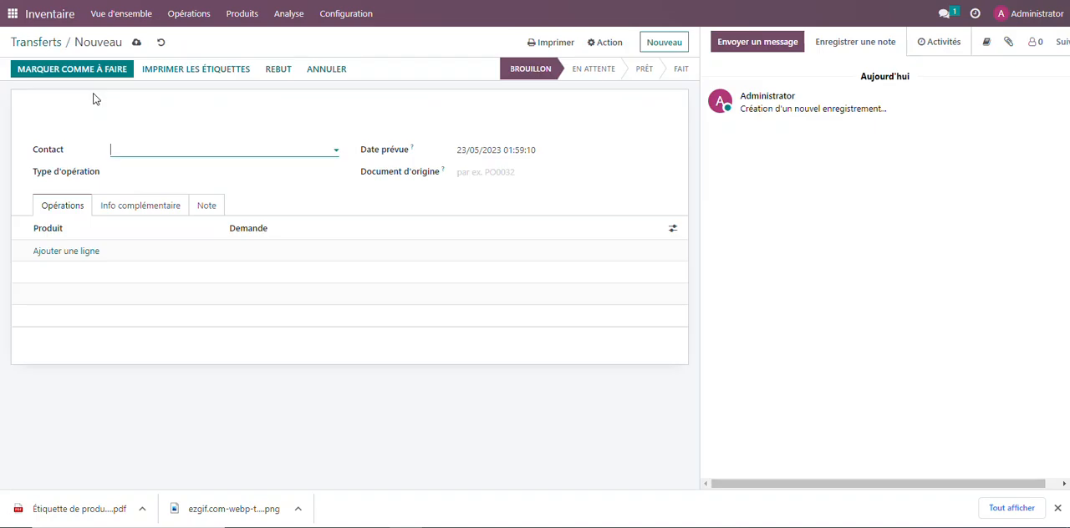
left_click(205, 150)
left_click(185, 172)
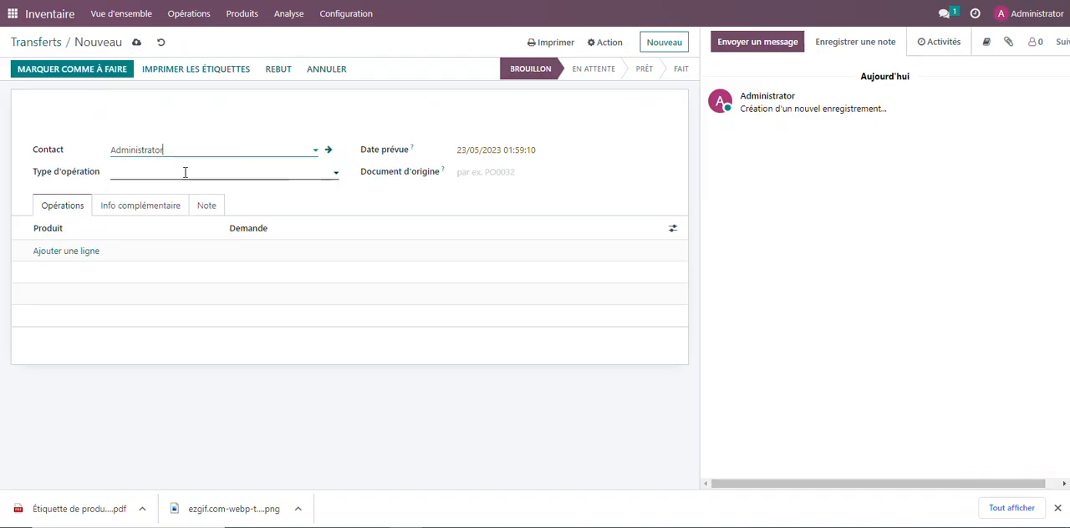
left_click(161, 174)
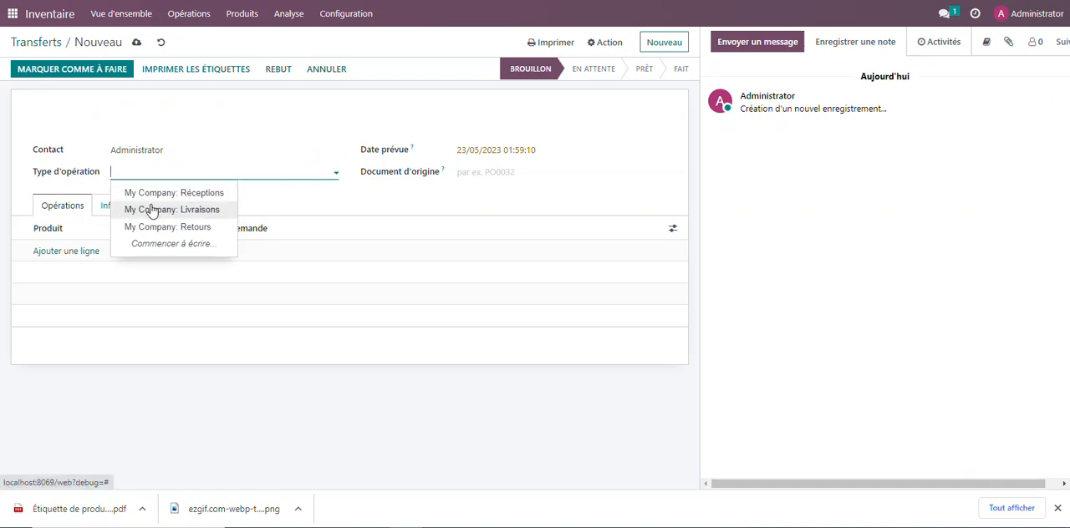
left_click(162, 211)
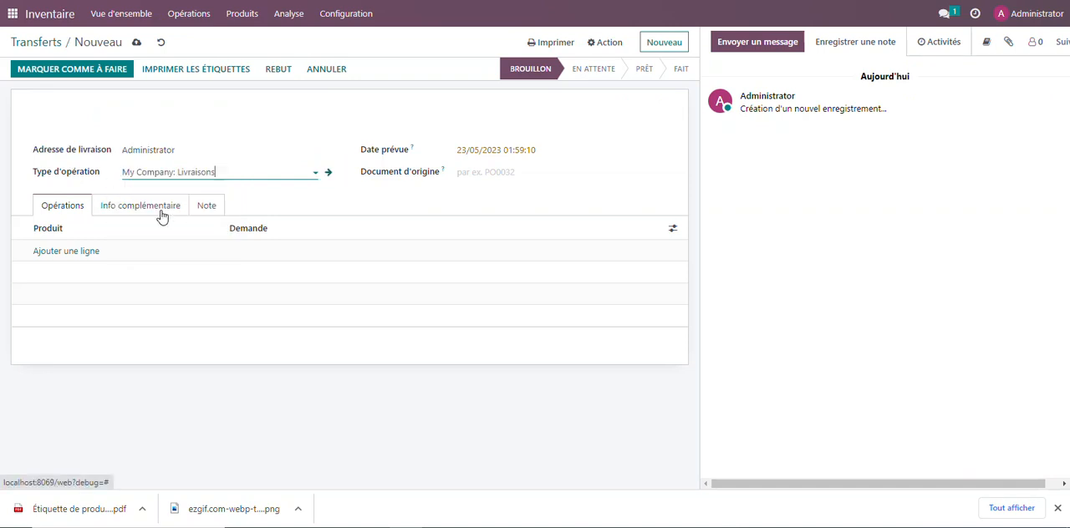
Add product lines for the Intel Core I5 Old Dell Laptop and the Latitude 3420 laptop to the delivery transfer
left_click(63, 252)
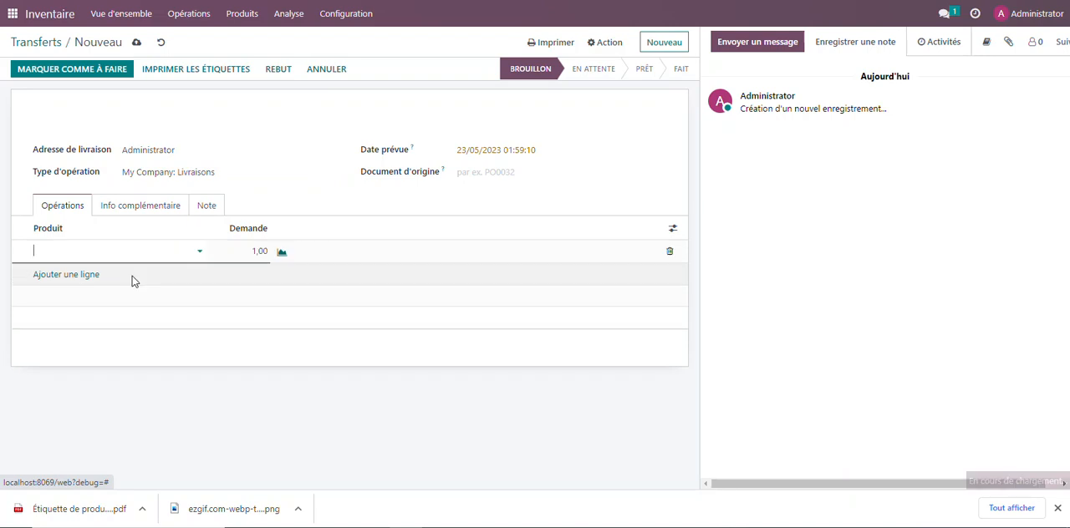
left_click(87, 255)
left_click(74, 268)
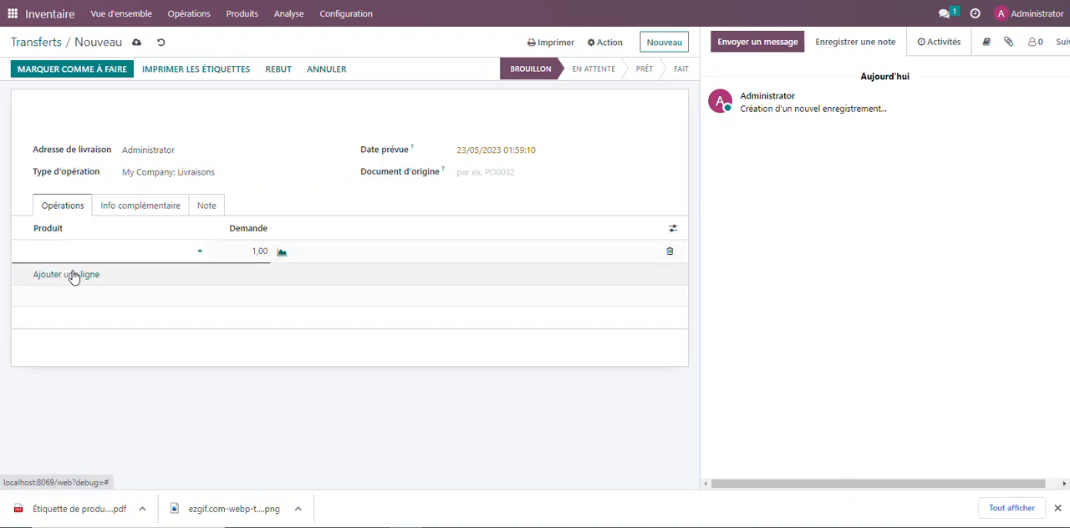
left_click(66, 275)
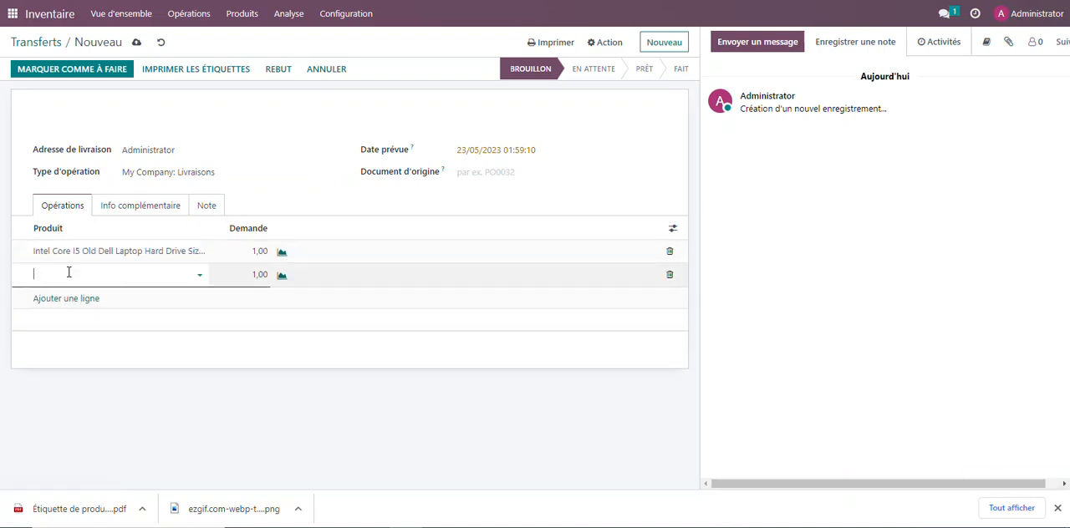
left_click(67, 275)
left_click(74, 310)
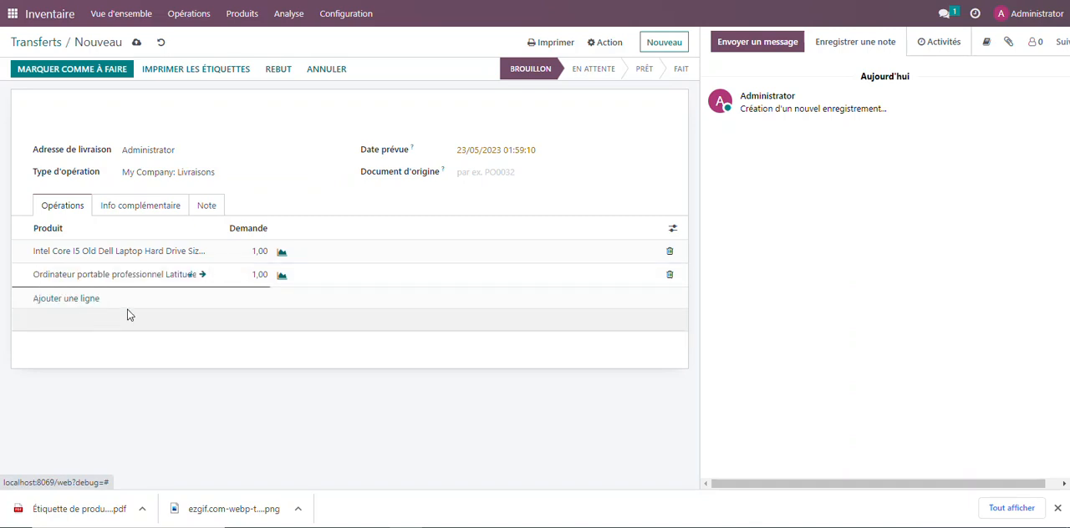
Set the demand to 30 for the Intel Core I5 laptop and 10 for the Latitude 3420, and mark the delivery as to do
left_click(251, 251)
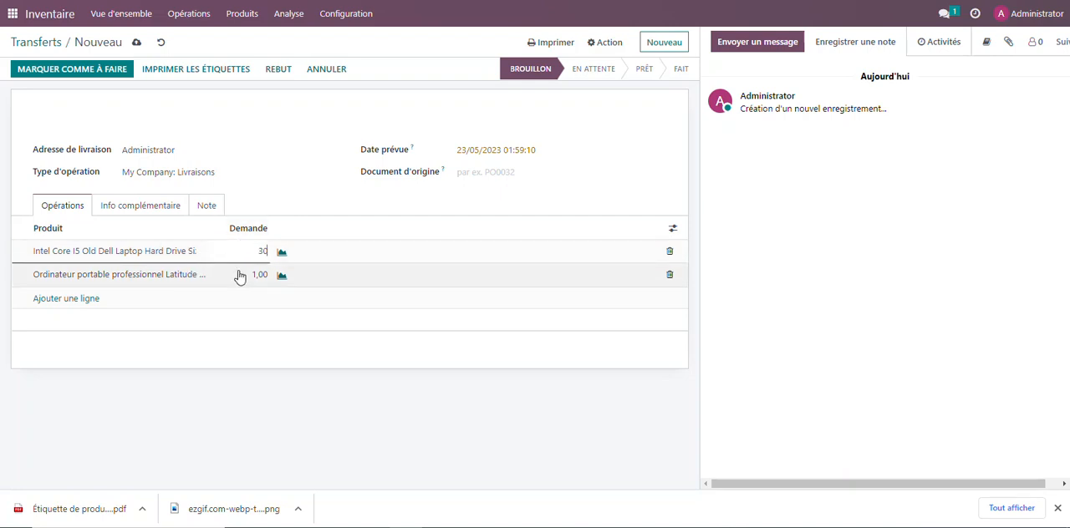
left_click(250, 274)
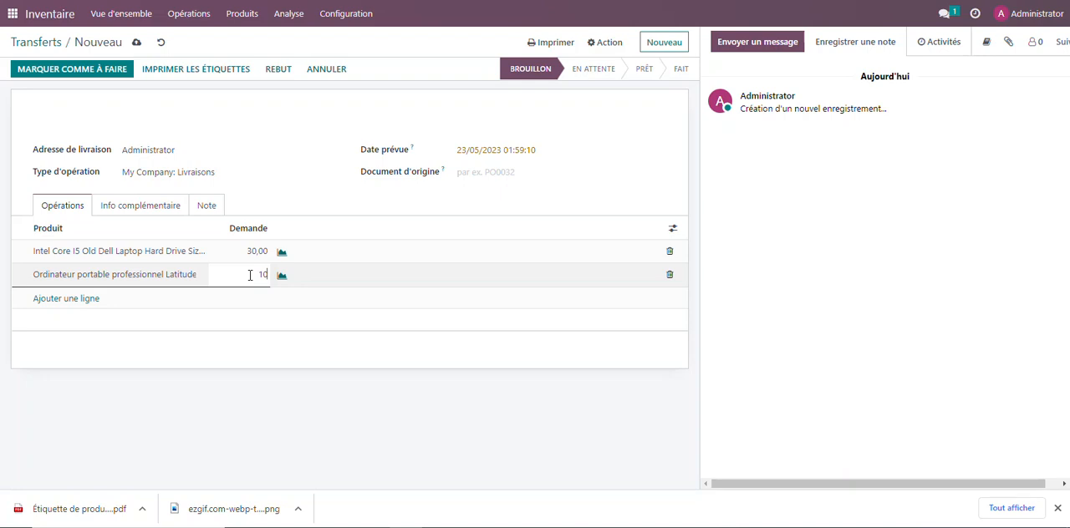
left_click(58, 71)
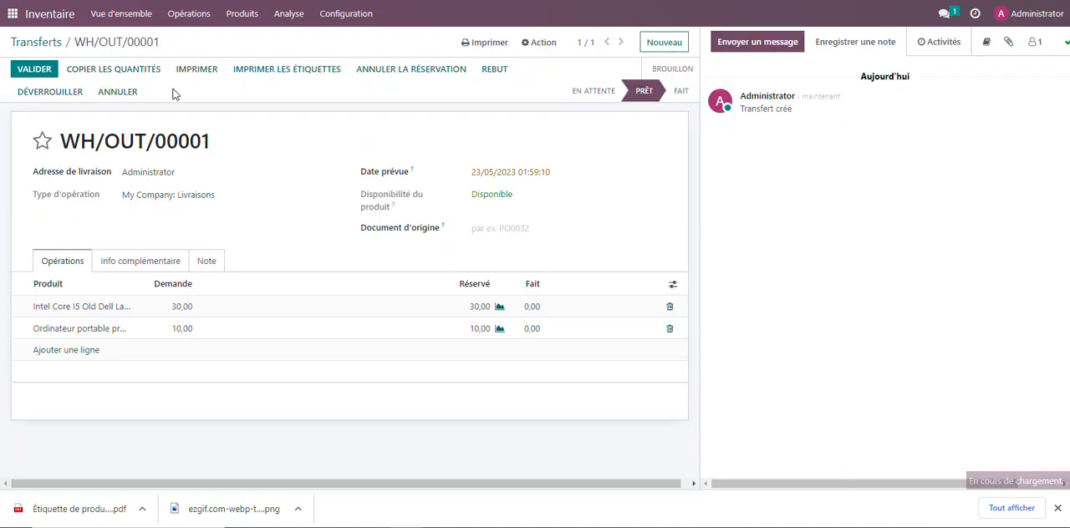
Compare the laptops' available, forecast and outgoing quantities in the Stock report while the delivery is pending
left_click(288, 14)
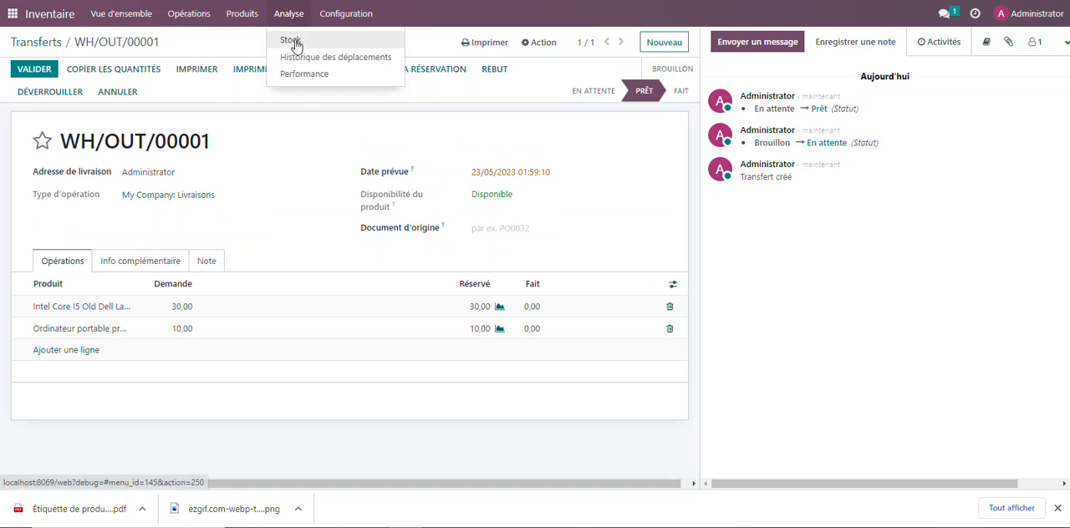
left_click(292, 42)
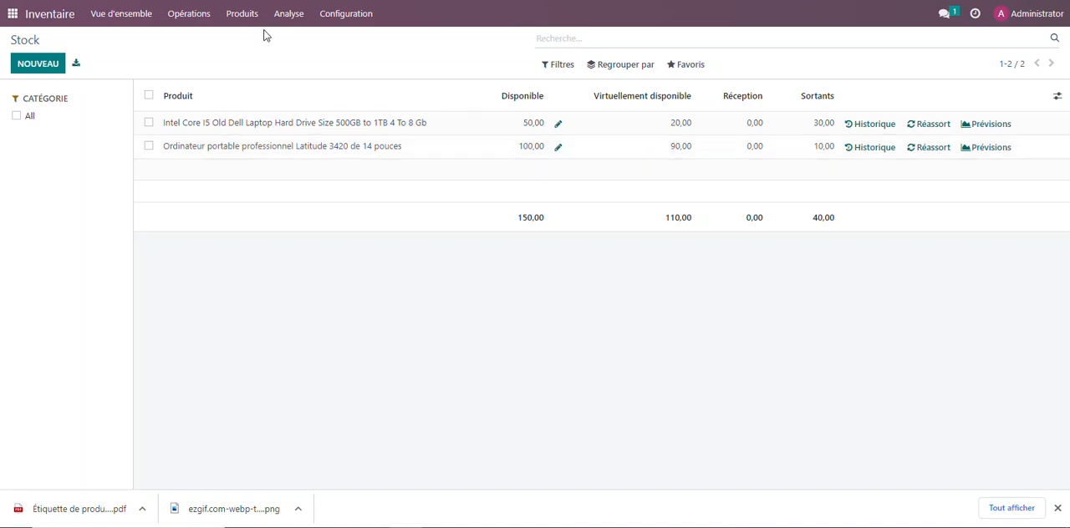
Reopen the ready delivery transfer WH/OUT/00001, validate it and apply the immediate transfer of all its quantities
left_click(196, 17)
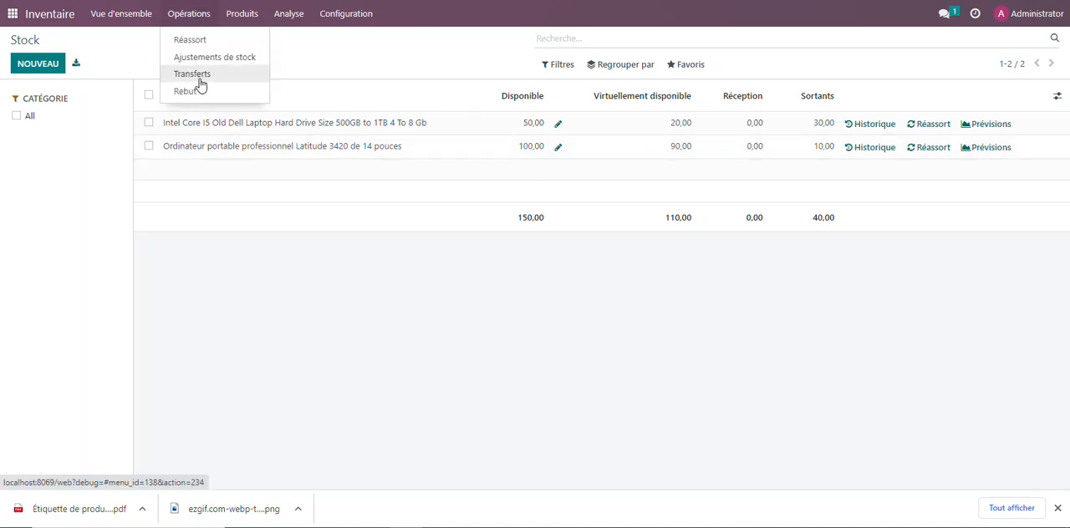
left_click(200, 79)
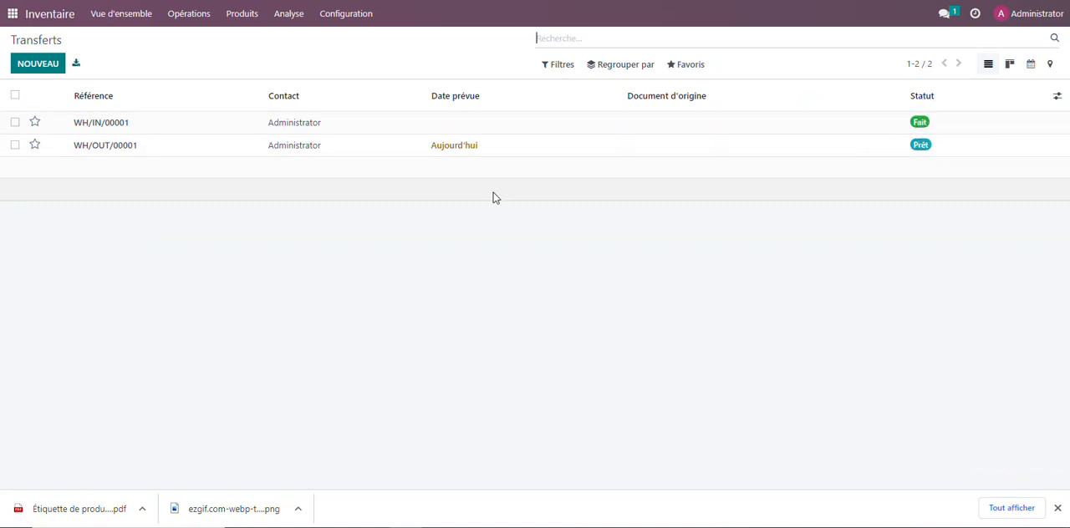
left_click(917, 155)
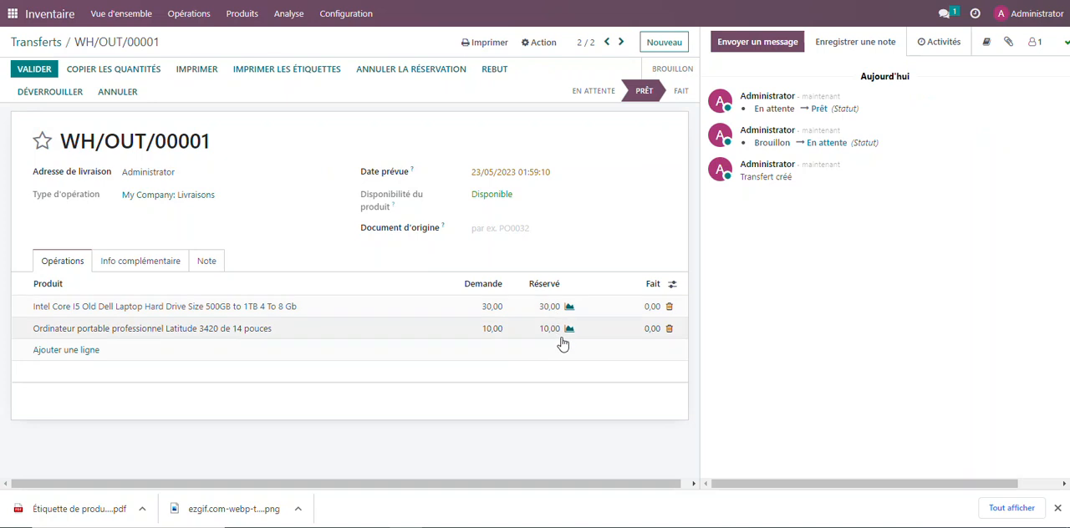
left_click(35, 73)
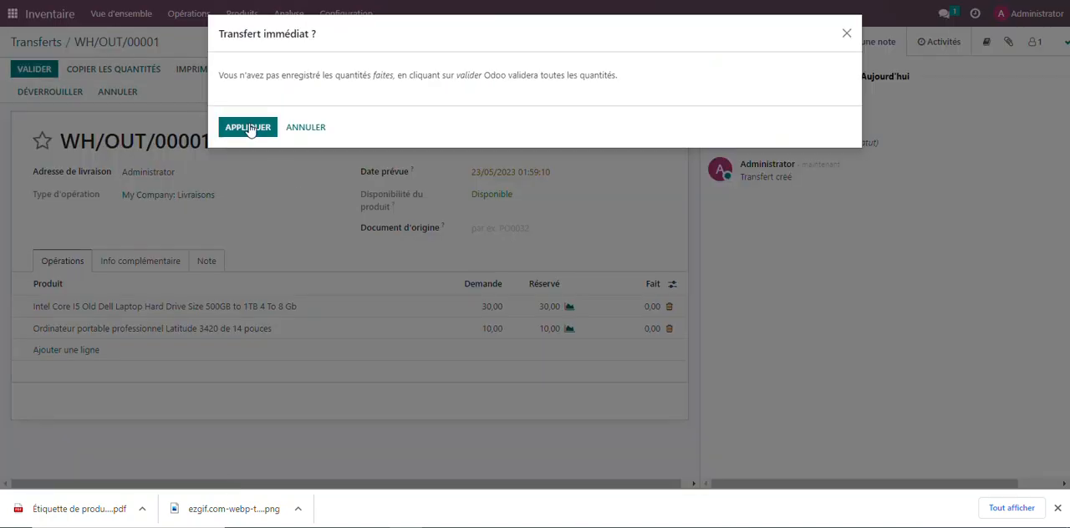
left_click(248, 127)
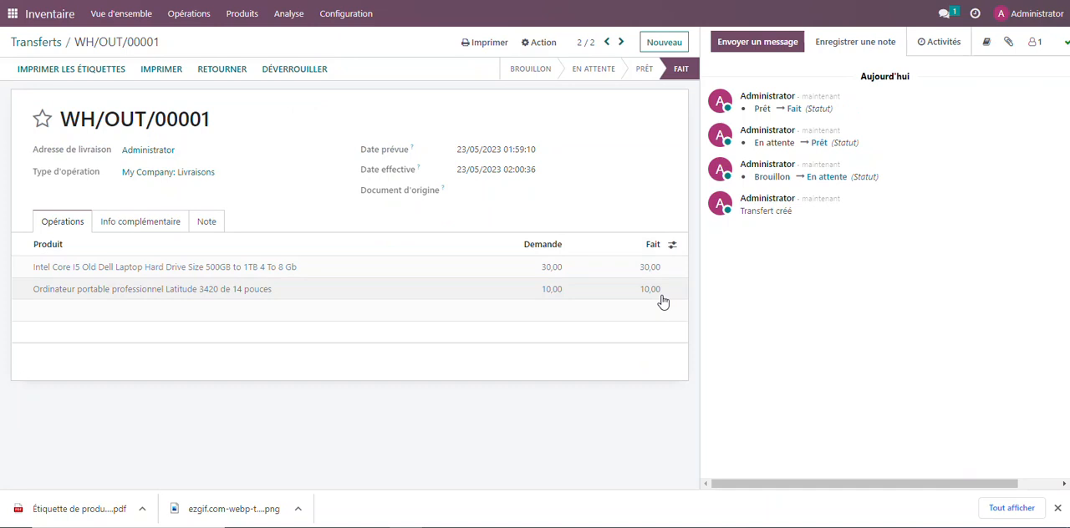
Check the laptops' stock levels following the validated delivery and review the done stock moves in the Historique des déplacements report
left_click(273, 19)
left_click(290, 42)
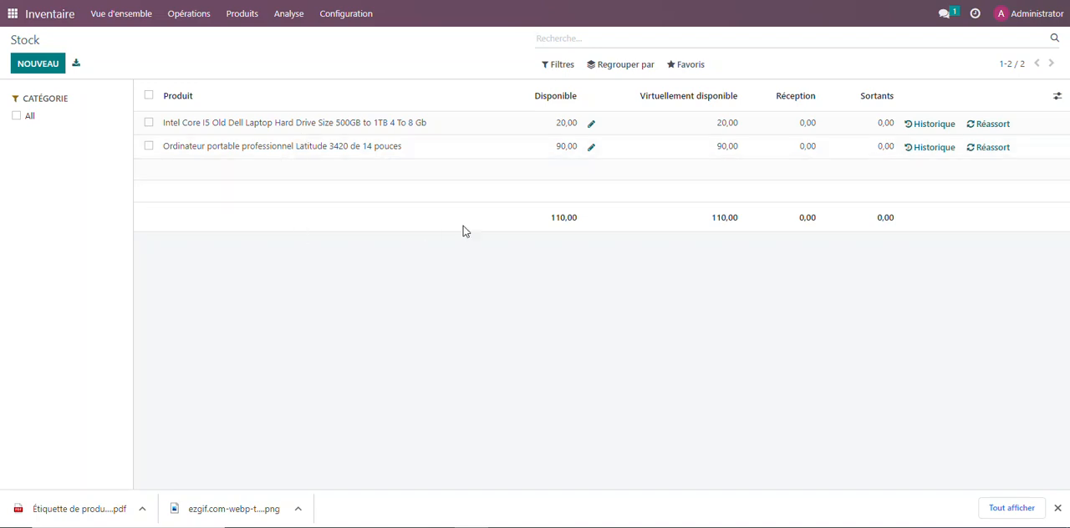
left_click(288, 15)
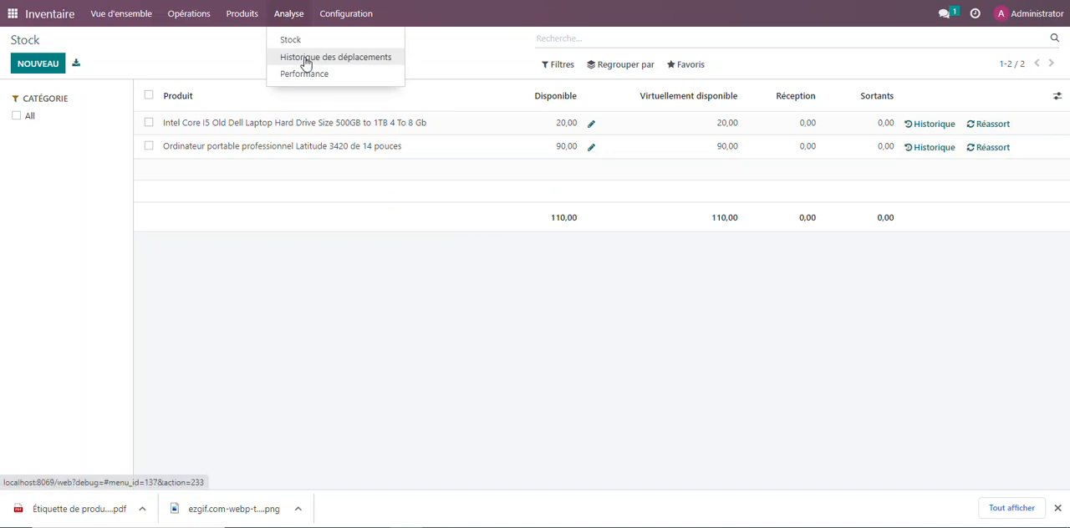
left_click(306, 60)
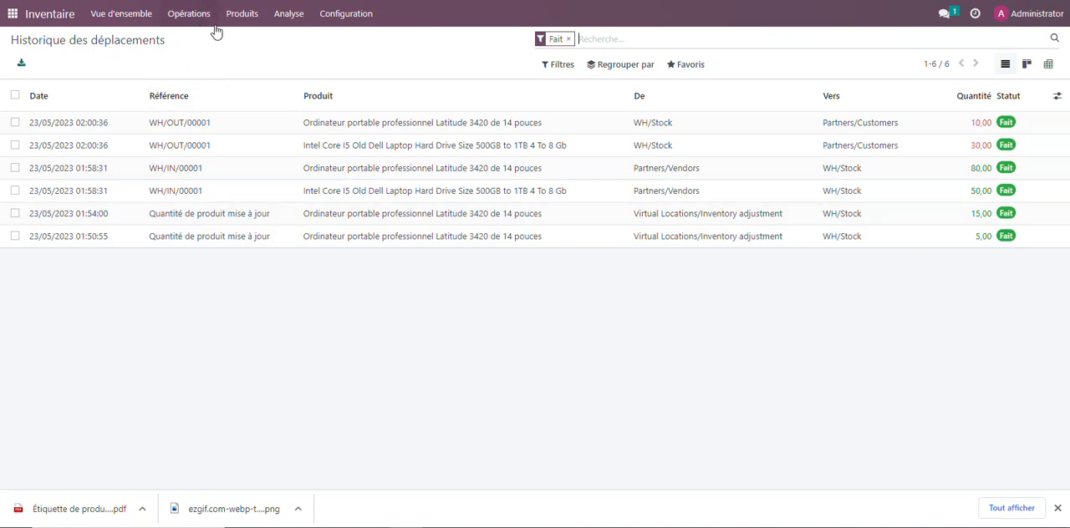
Close the browser's downloads bar while keeping the stock move history open
left_click(241, 14)
left_click(348, 72)
left_click(1057, 509)
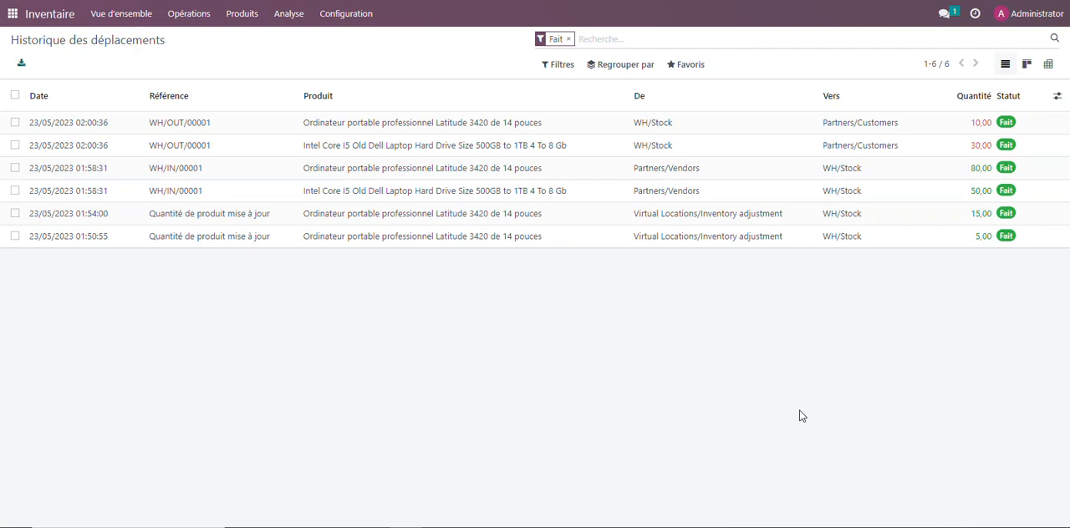